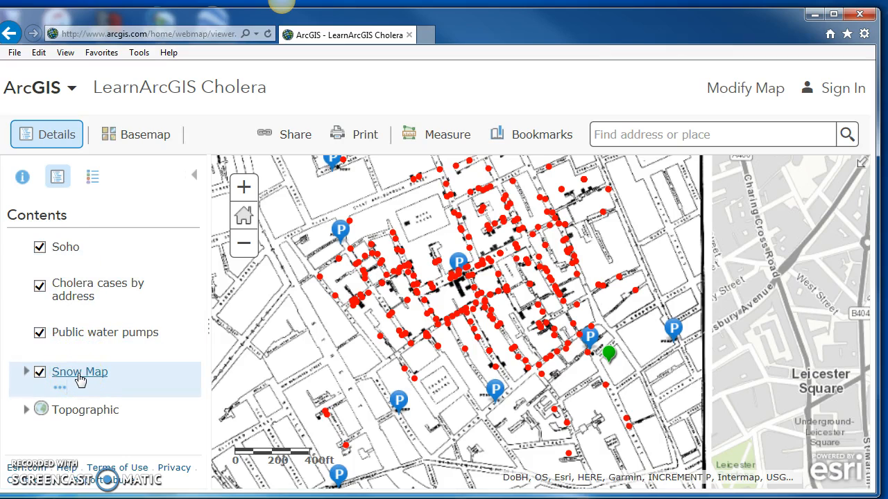
Step: View the map legend with its layer symbols, and return to the list of map contents
left_click(93, 177)
left_click(60, 177)
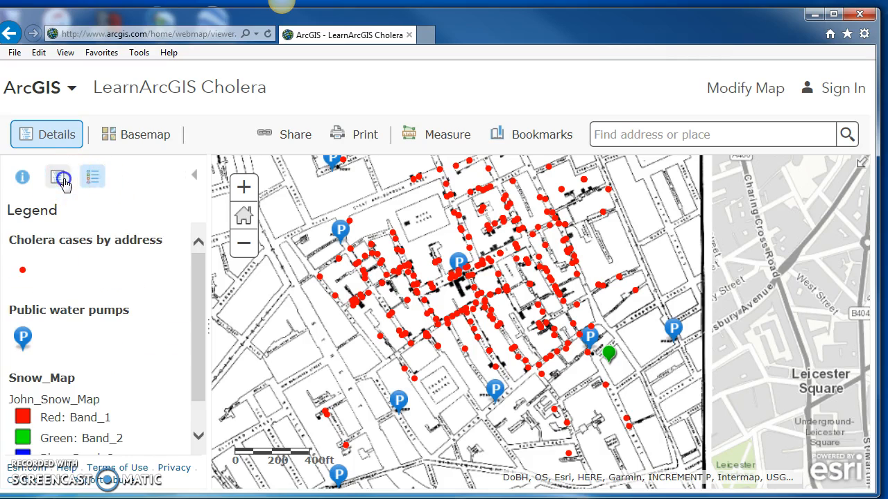
left_click(117, 230)
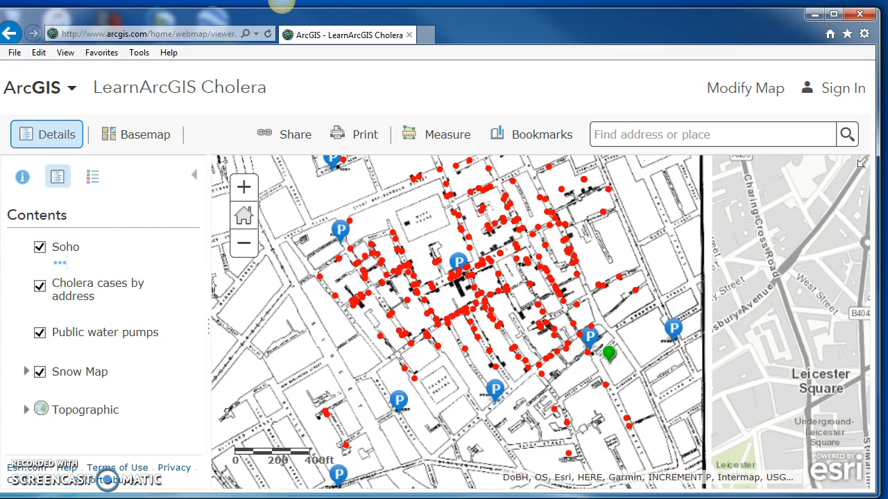
left_click(282, 2)
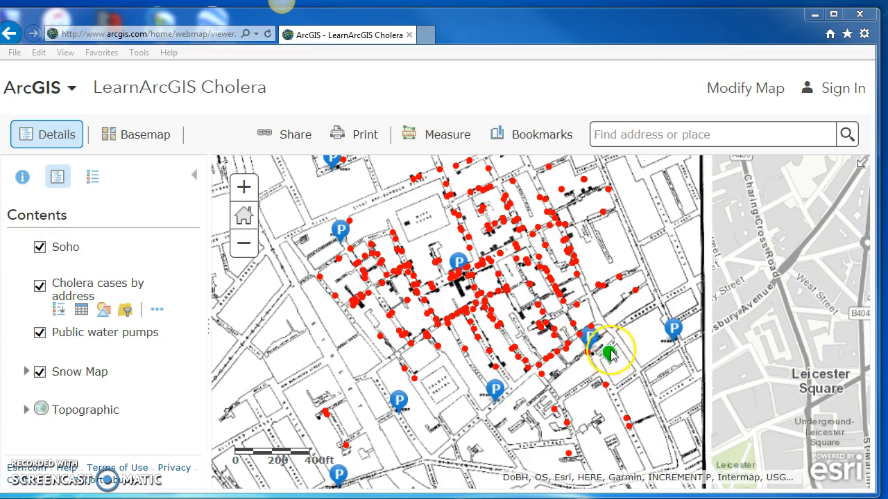
Step: Hide the Soho, Cholera cases by address, Public water pumps and Snow Map layers, leaving only the basemap
left_click(40, 248)
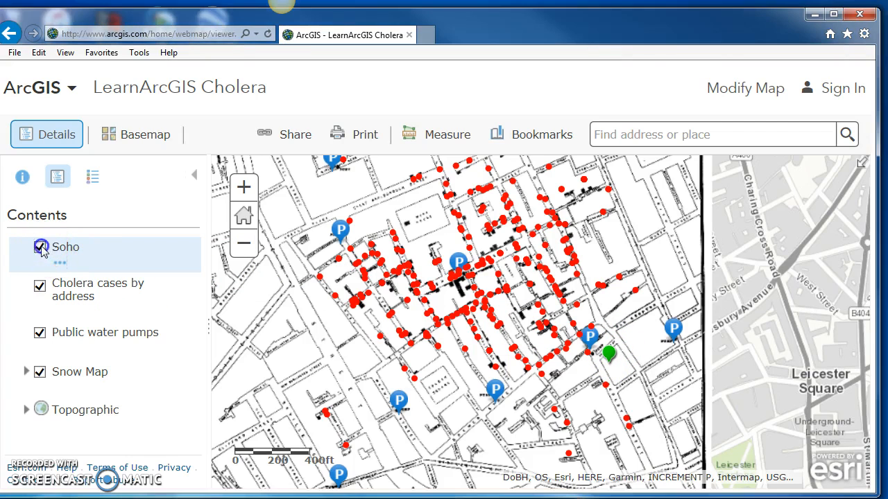
left_click(40, 286)
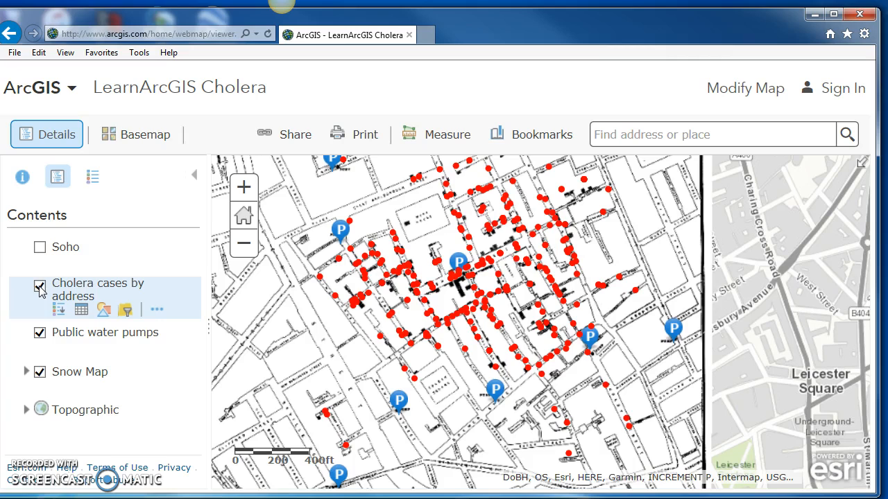
left_click(40, 286)
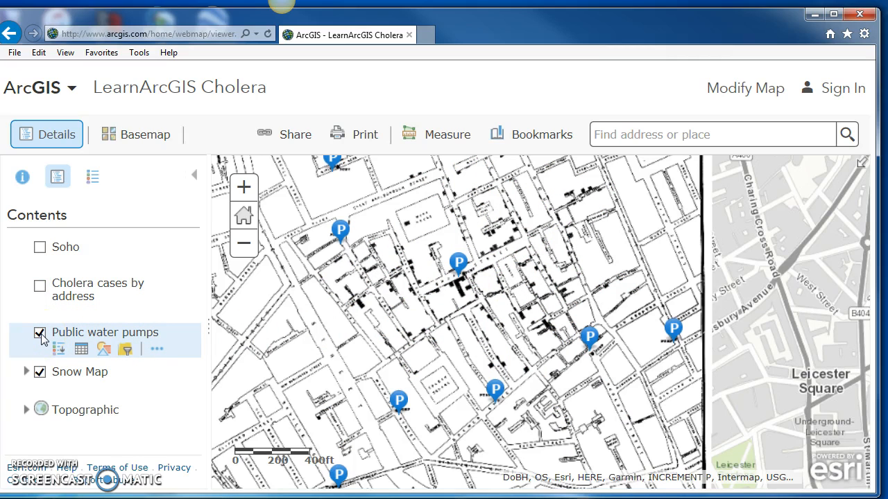
left_click(39, 334)
left_click(39, 373)
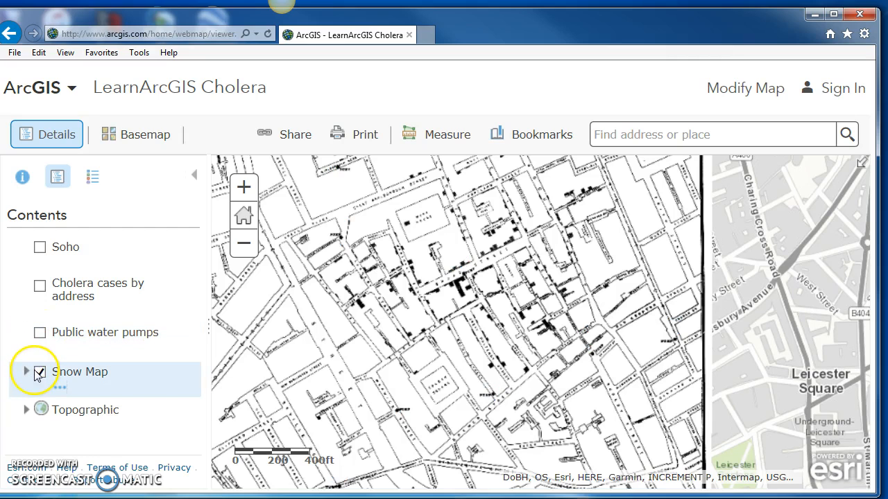
left_click(38, 372)
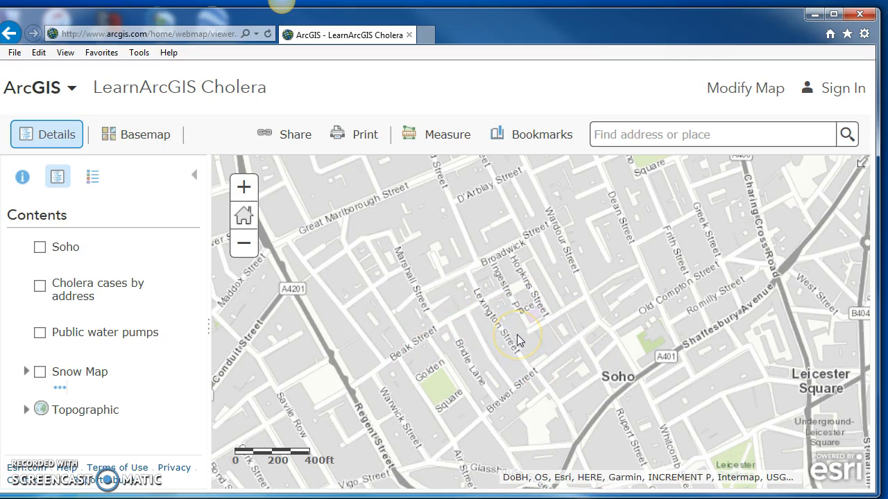
Step: Open the map for modification and show the Public water pumps and Cholera cases by address layers
left_click(754, 92)
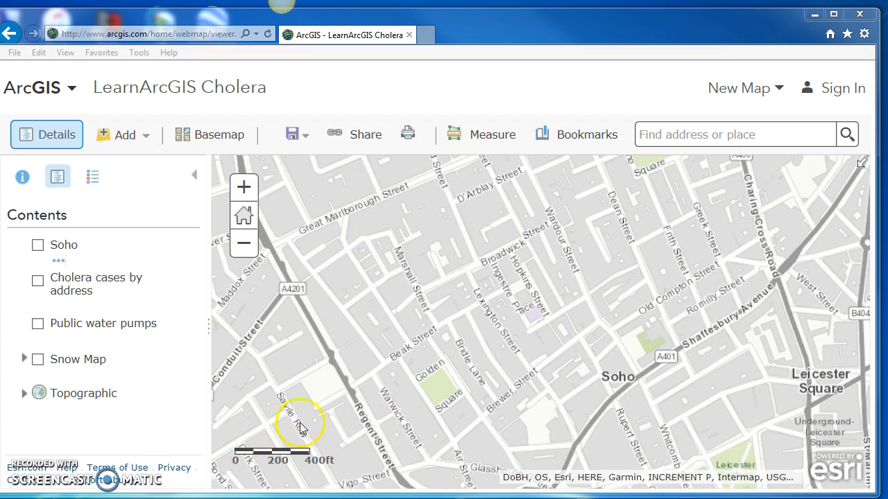
left_click(244, 246)
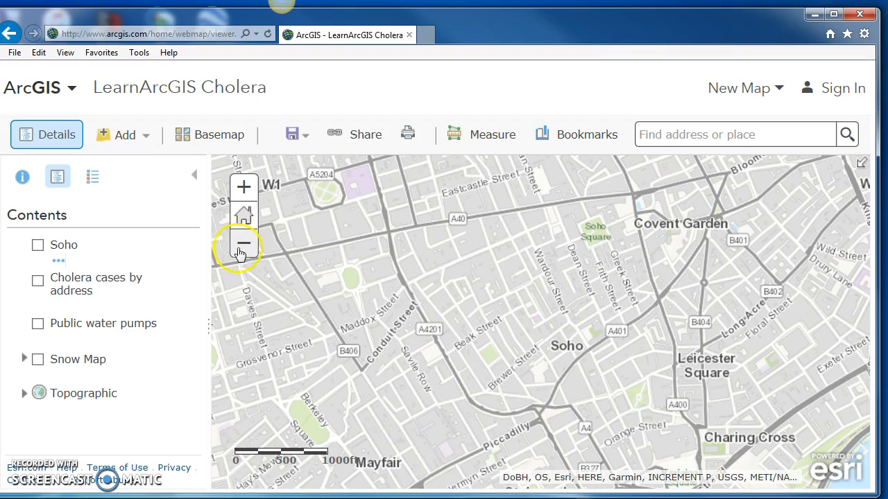
left_click(38, 323)
left_click(37, 282)
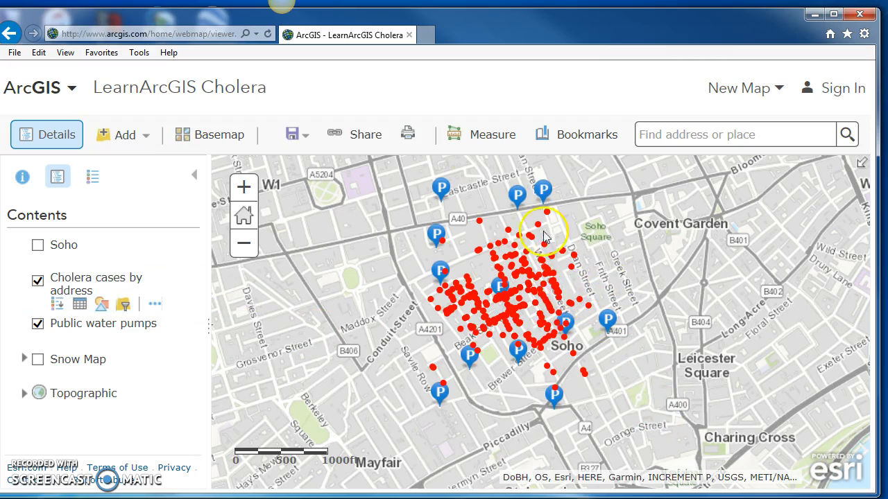
left_click_drag(598, 212, 602, 238)
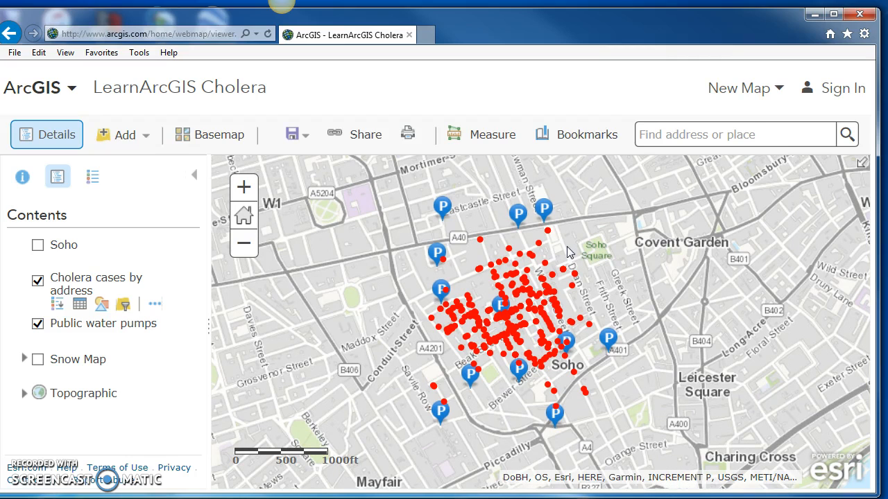
left_click(644, 301)
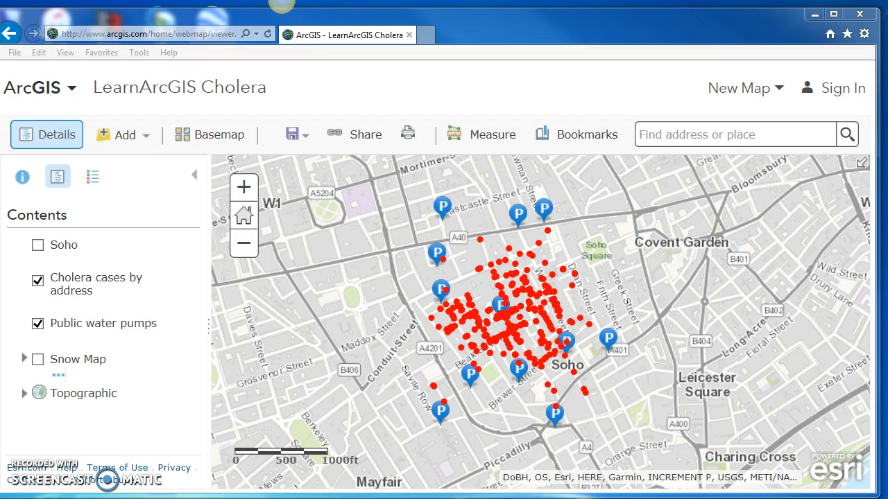
Step: Change the basemap to Imagery and inspect the buildings and streets around the cholera cases up close
left_click(219, 136)
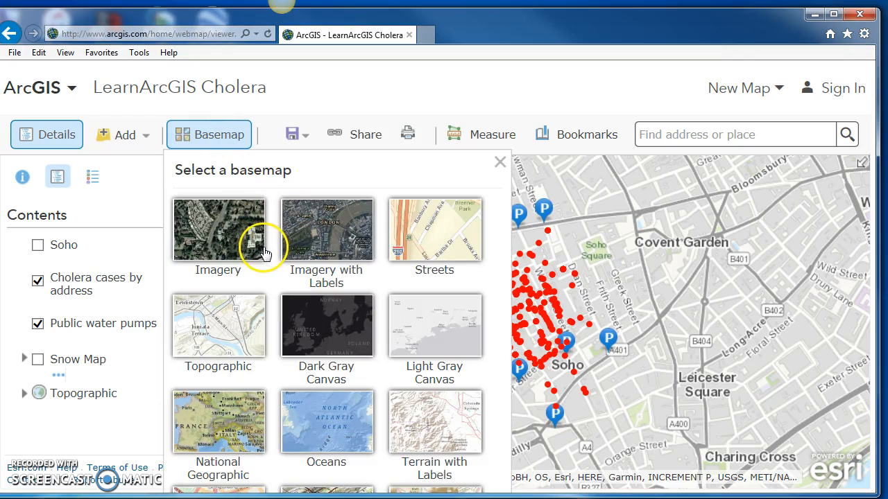
left_click(204, 244)
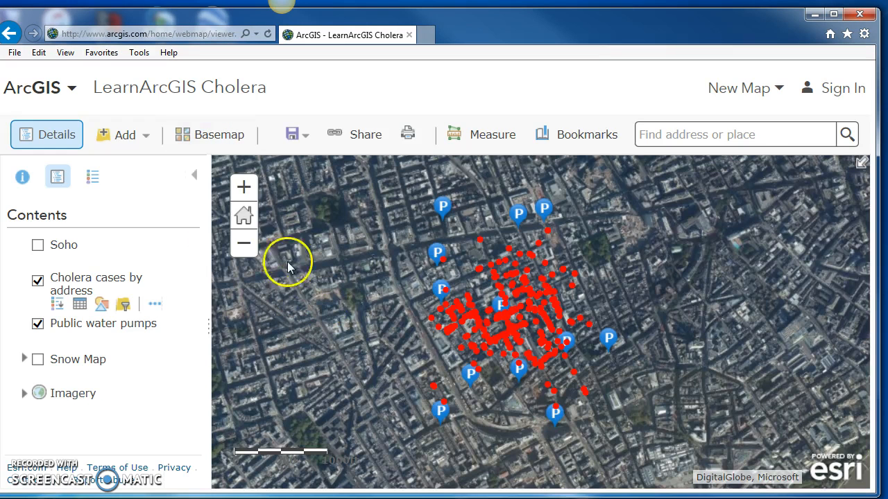
left_click(243, 188)
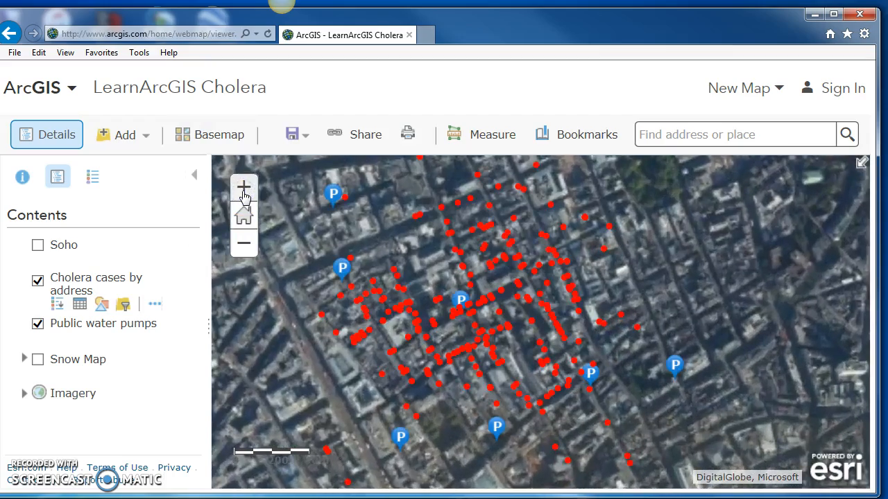
left_click(243, 193)
left_click(243, 193)
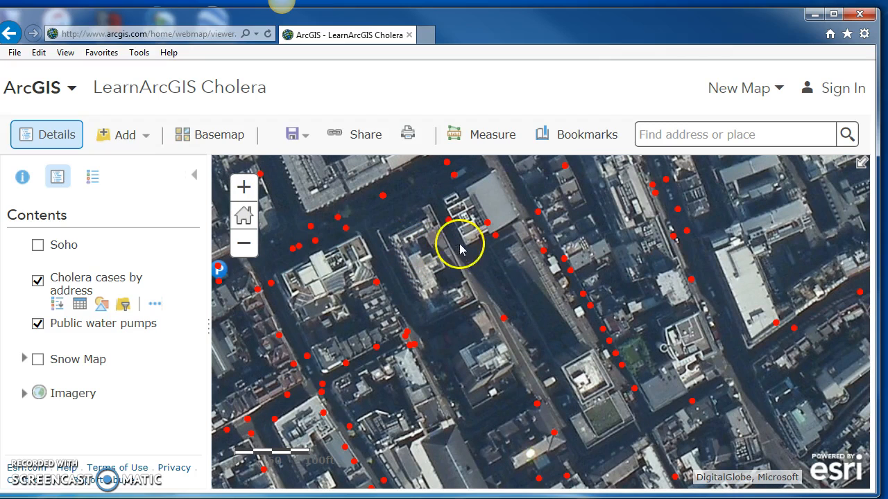
left_click_drag(580, 213, 621, 243)
left_click(244, 244)
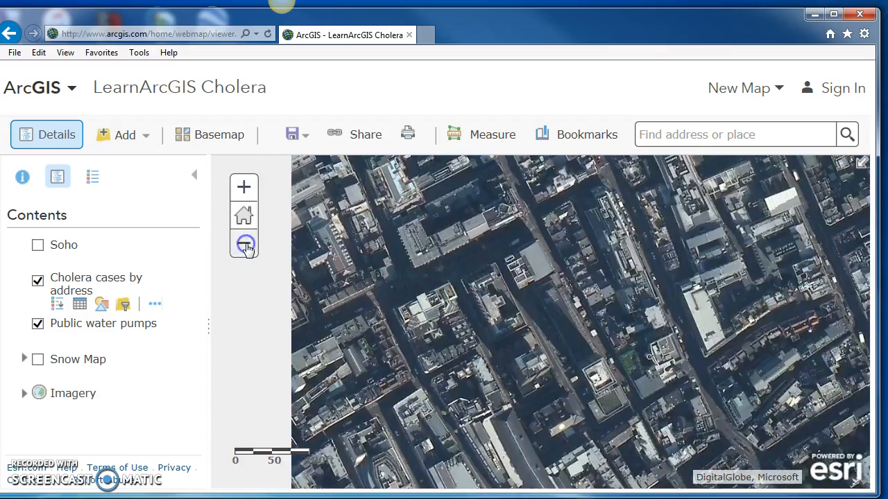
left_click(244, 244)
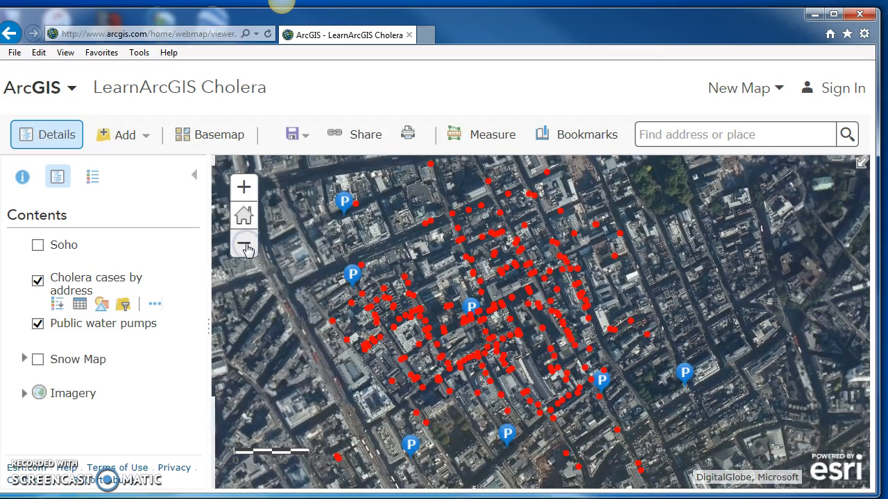
left_click(245, 247)
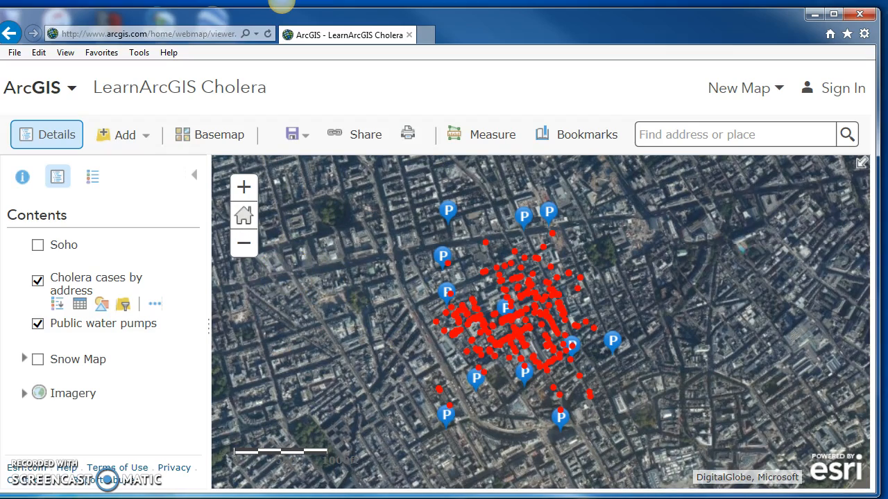
Step: Change the basemap to Topographic
left_click(220, 136)
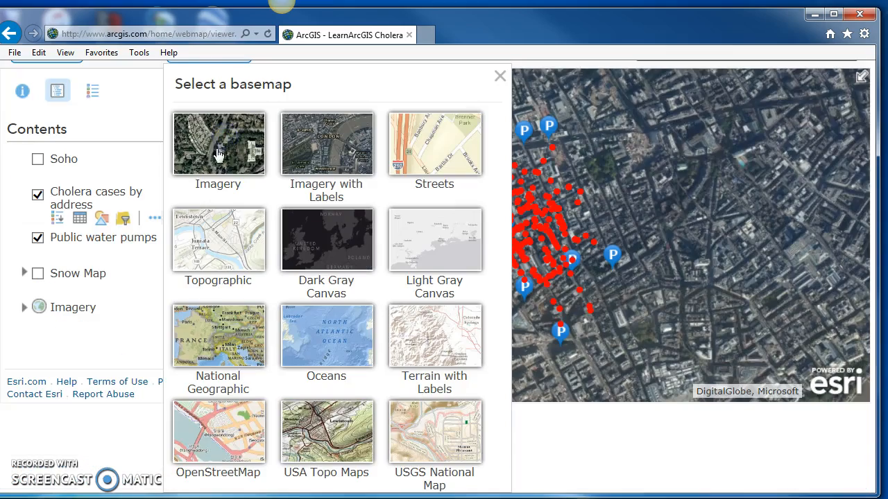
left_click(225, 236)
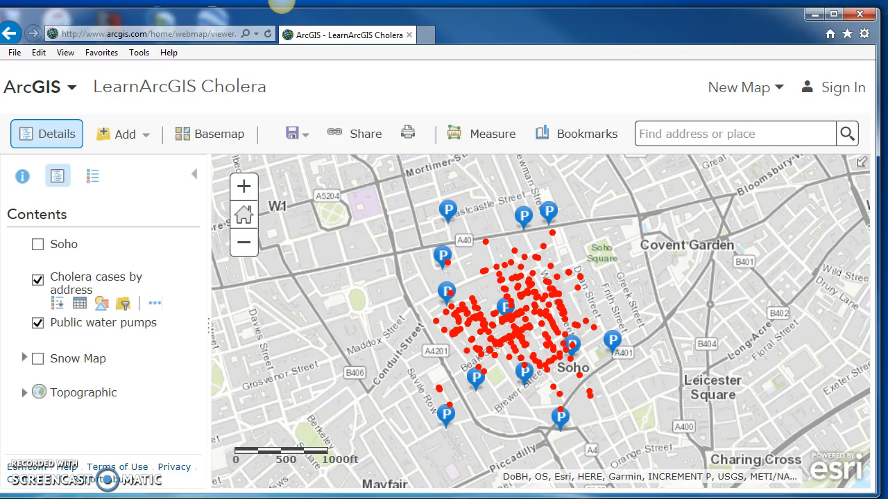
left_click(282, 2)
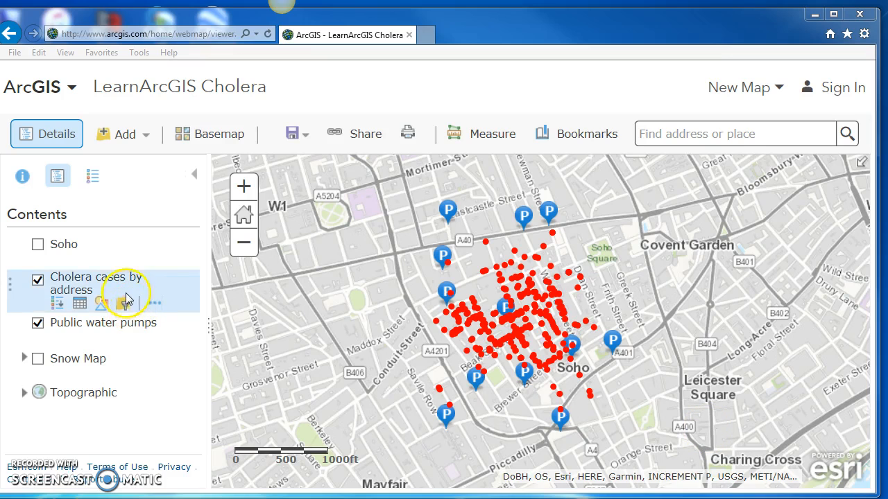
Step: Open the attribute table of Cholera cases by address and review the statistics of the Num_Cases field
left_click(80, 305)
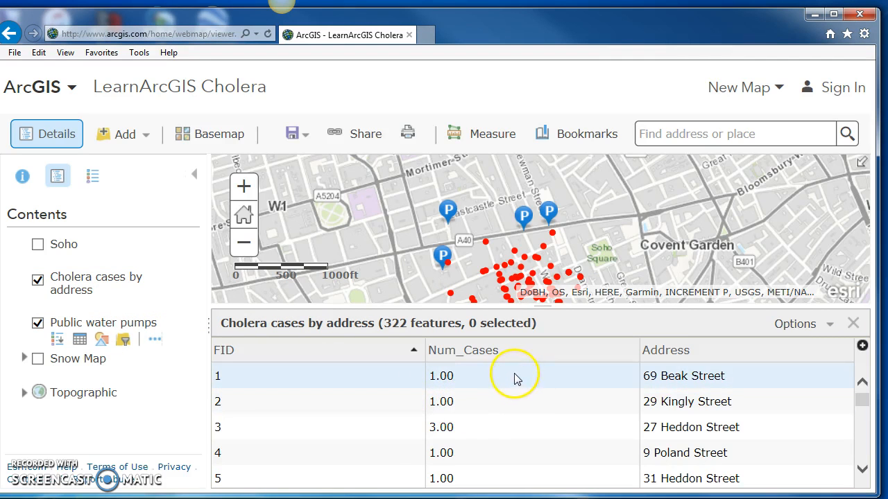
left_click(478, 357)
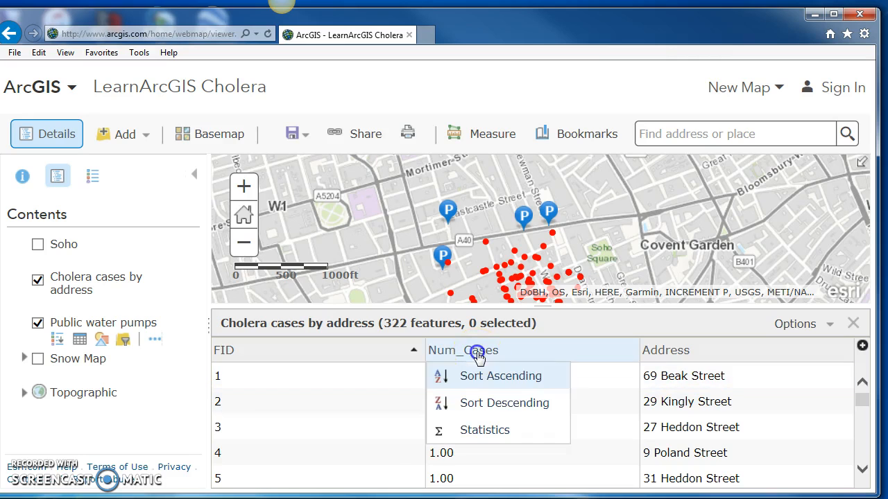
left_click(485, 431)
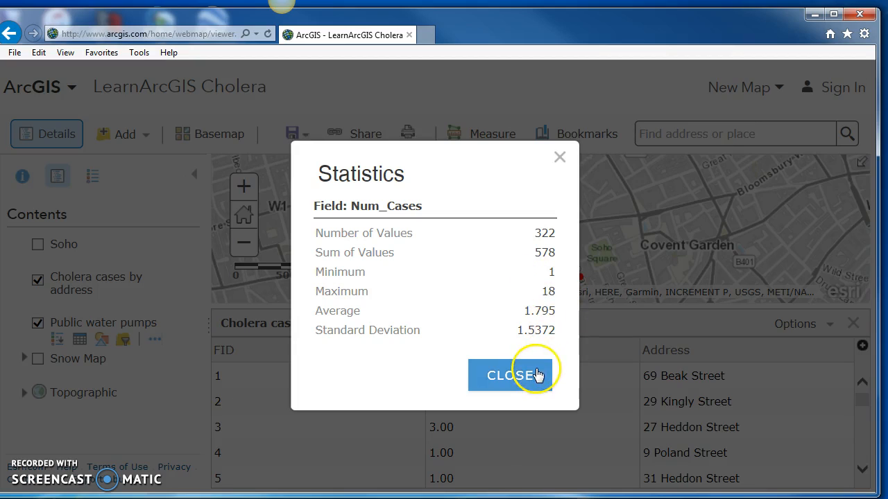
left_click(560, 158)
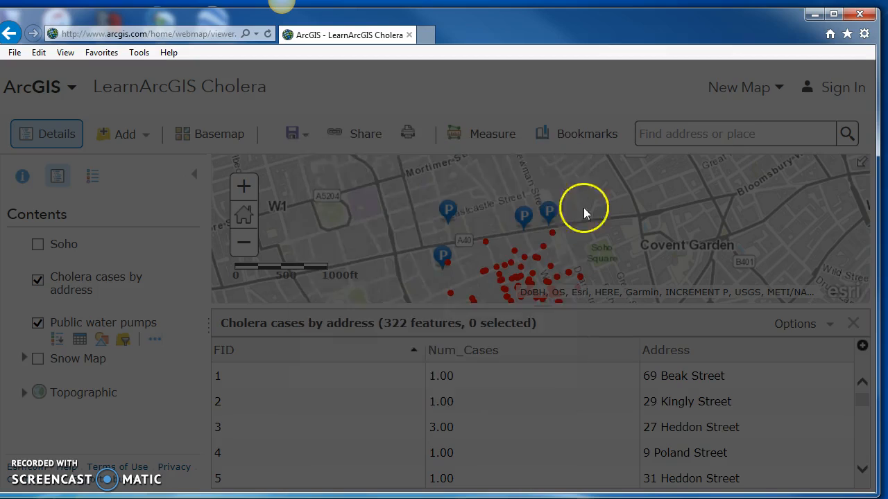
Step: Select the record with FID 3 in the cholera cases table and shrink the table to show more map
left_click(495, 352)
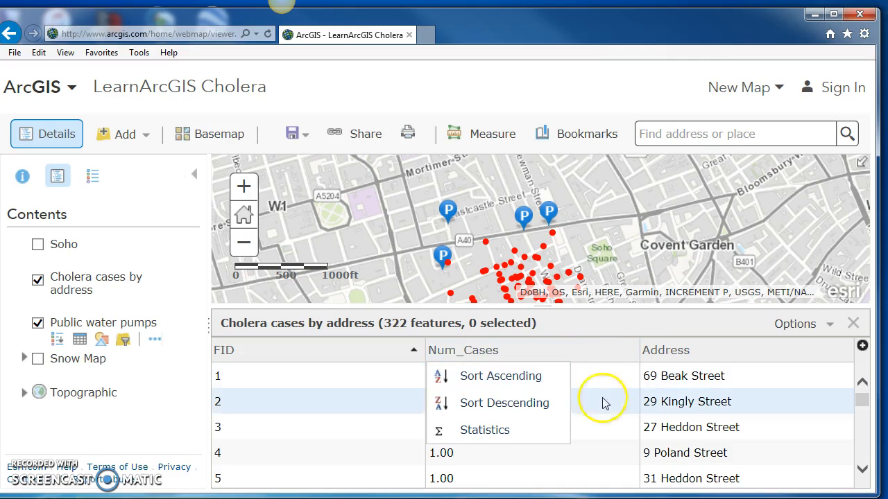
left_click(583, 441)
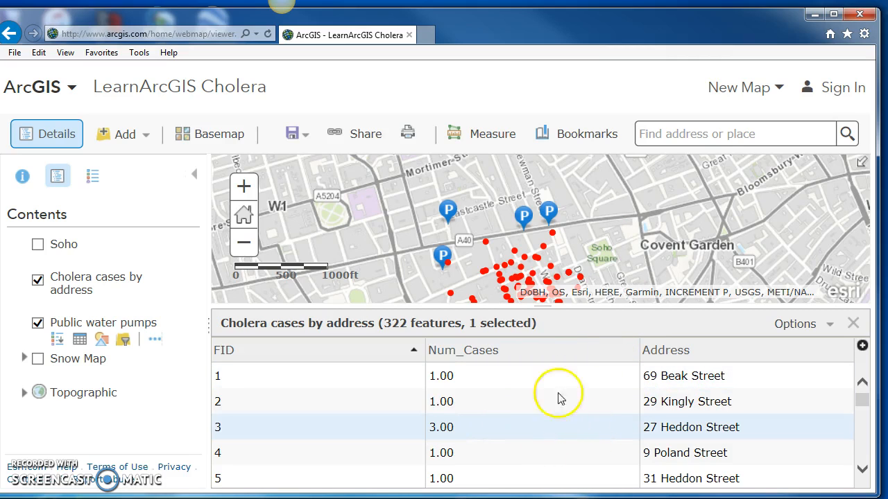
left_click_drag(565, 321, 563, 366)
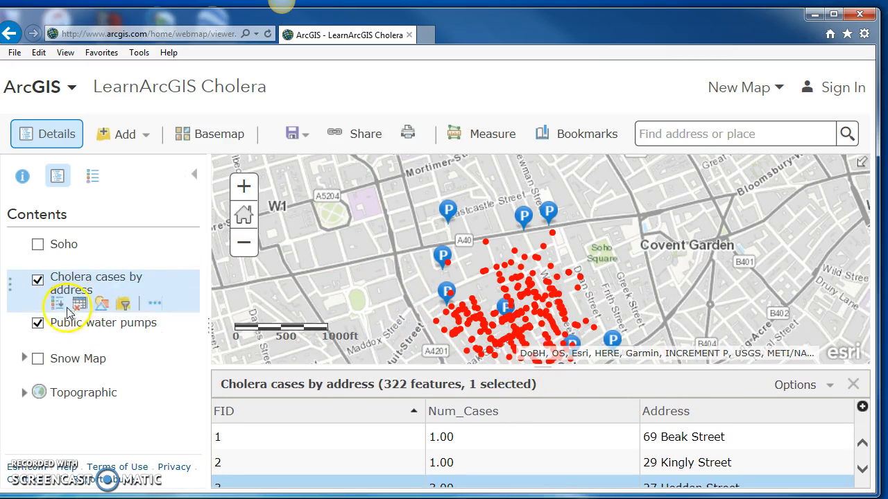
Step: Hide the Public water pumps layer and locate the records with FID 2 and FID 3 on the map, leaving FID 3 selected
left_click(37, 323)
left_click_drag(455, 289, 456, 208)
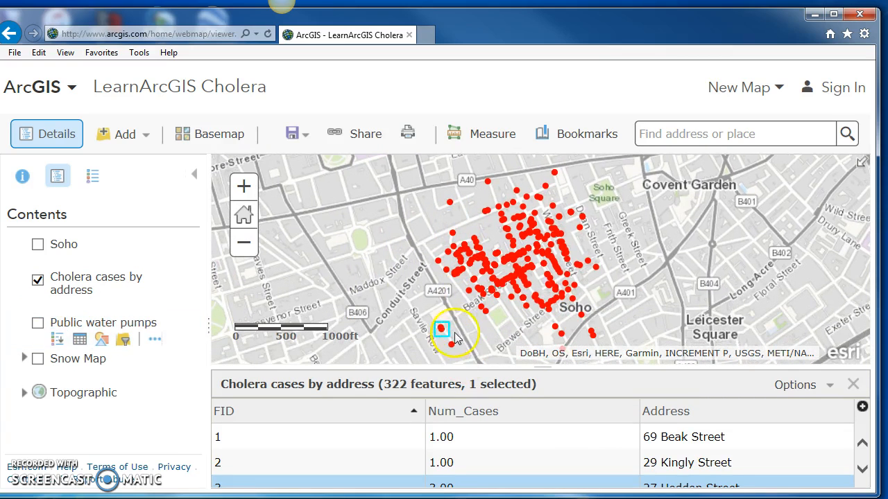
left_click(465, 463)
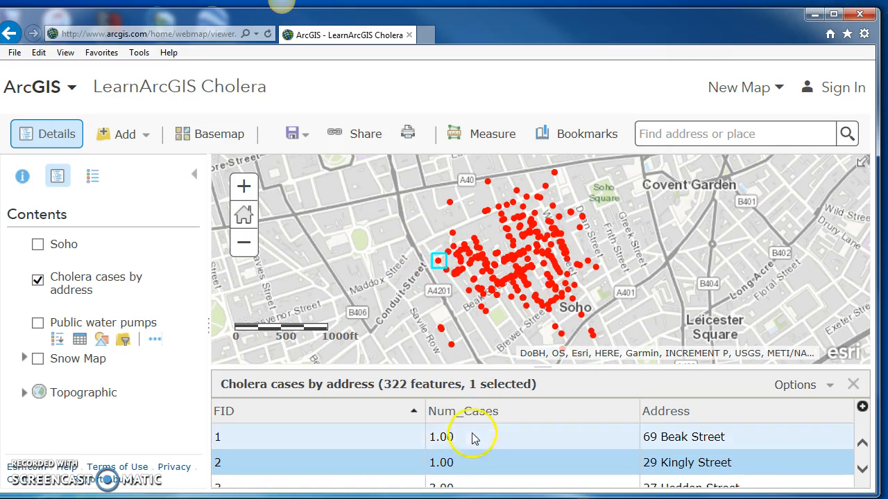
left_click(460, 483)
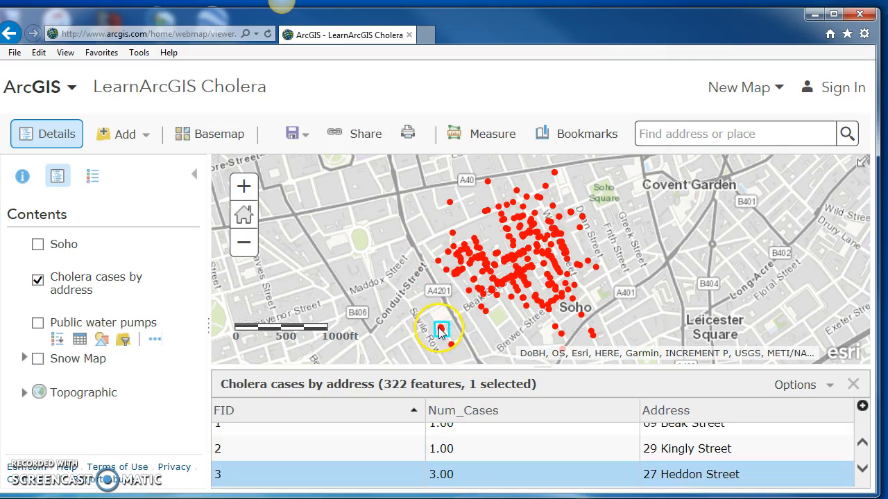
Step: Display the statistics of the Num_Cases field again
left_click(494, 415)
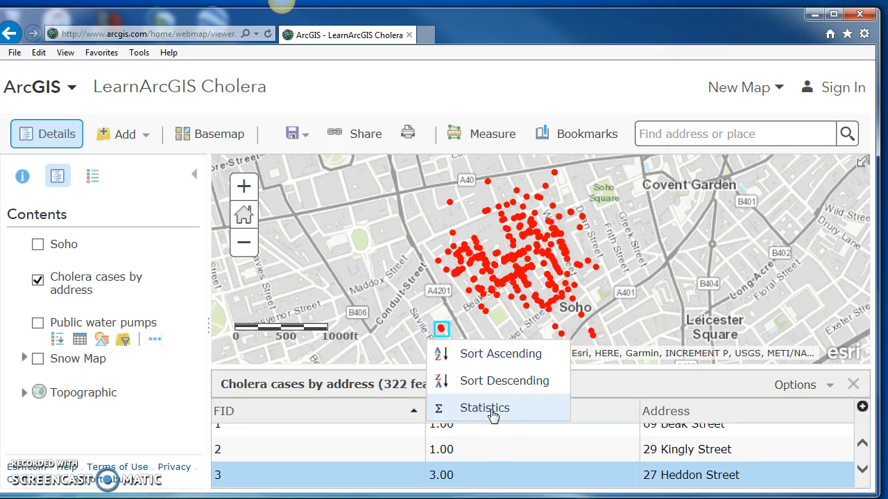
left_click(491, 409)
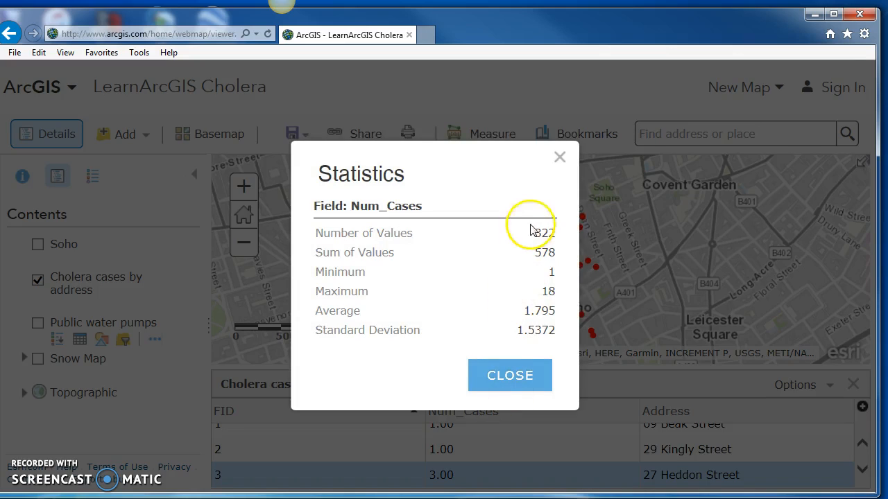
Step: Close the statistics, sort the cholera cases table by Num_Cases in descending order and select the first record, FID 211
left_click(561, 164)
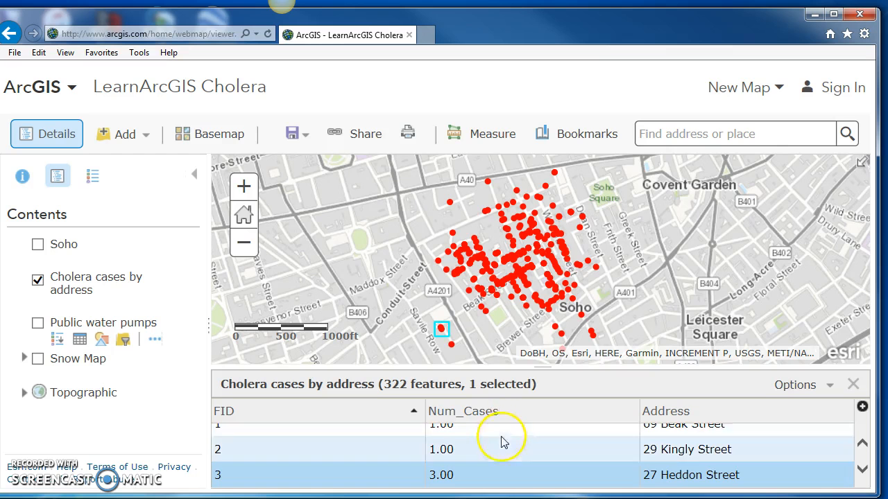
left_click(491, 412)
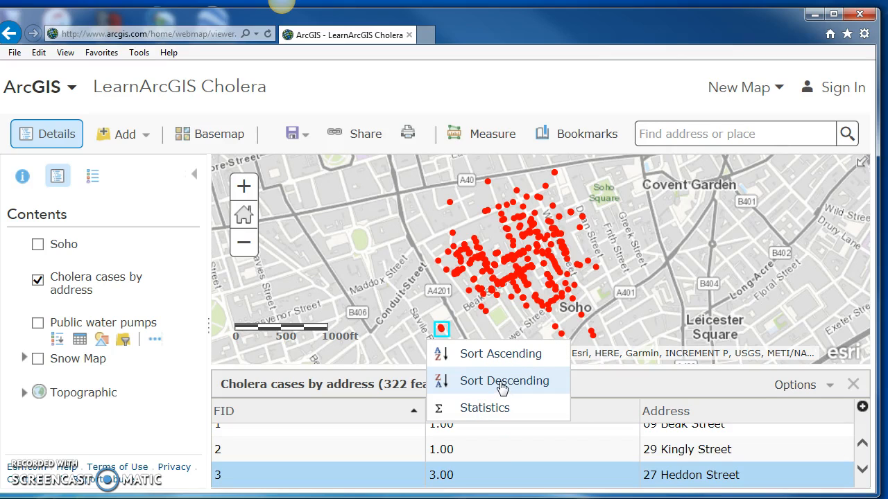
left_click(503, 386)
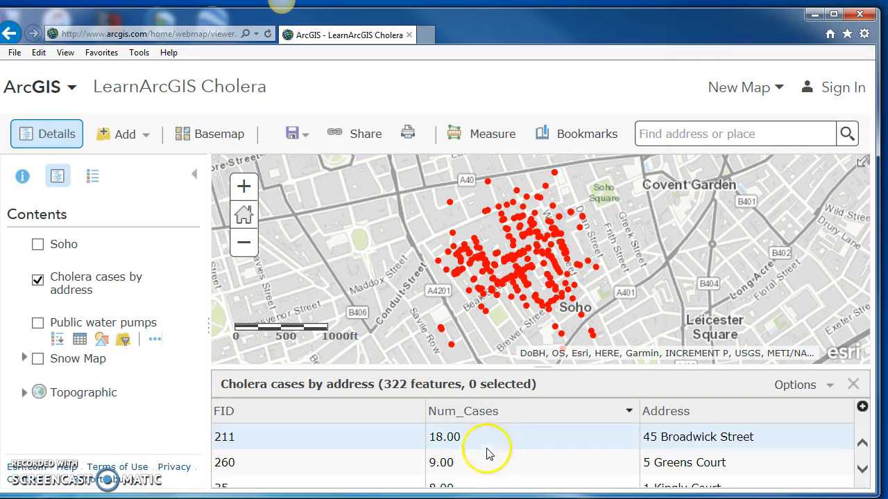
left_click(469, 442)
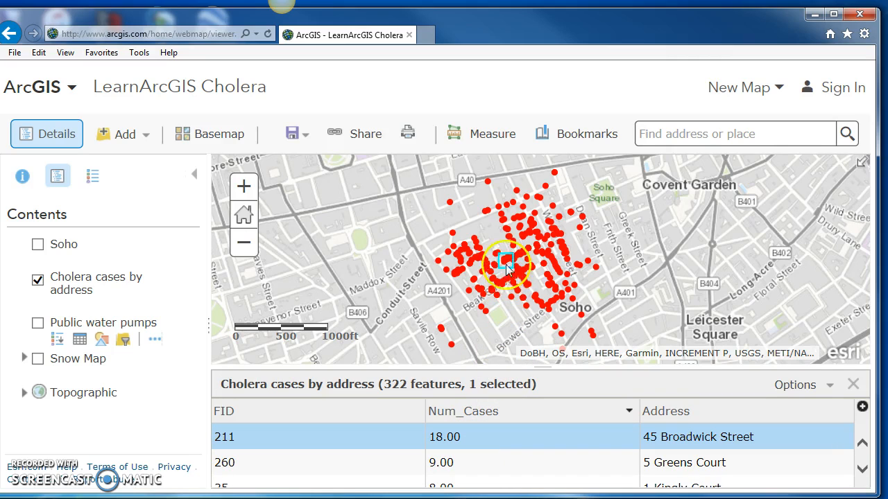
Step: Show the Public water pumps layer and view the pop-up of the feature next to the selected case before closing it
left_click(39, 324)
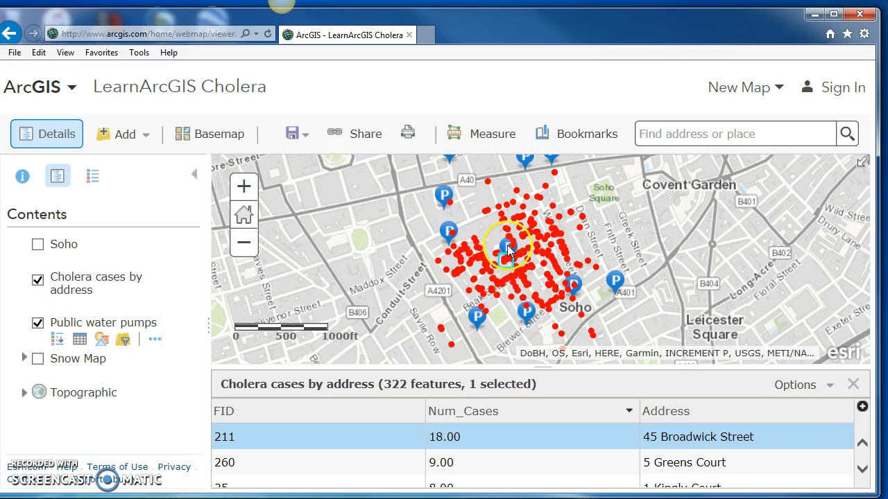
left_click(509, 251)
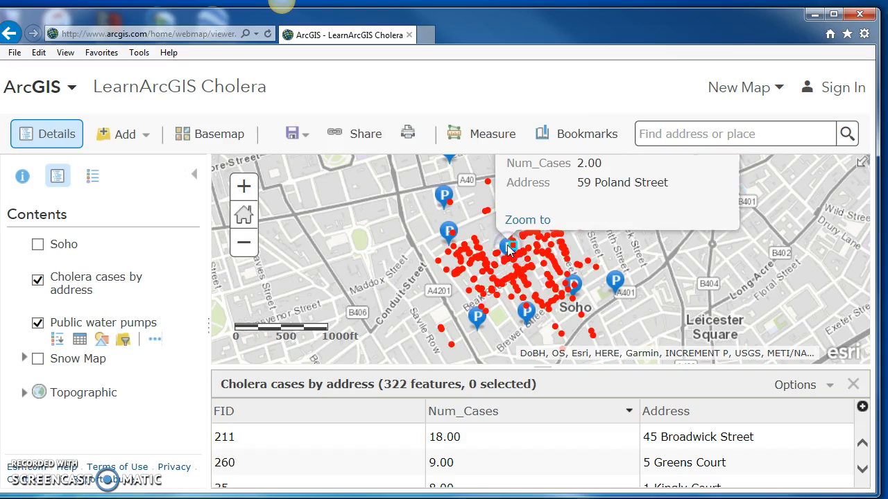
left_click(631, 242)
scroll(705, 266, "up", 2)
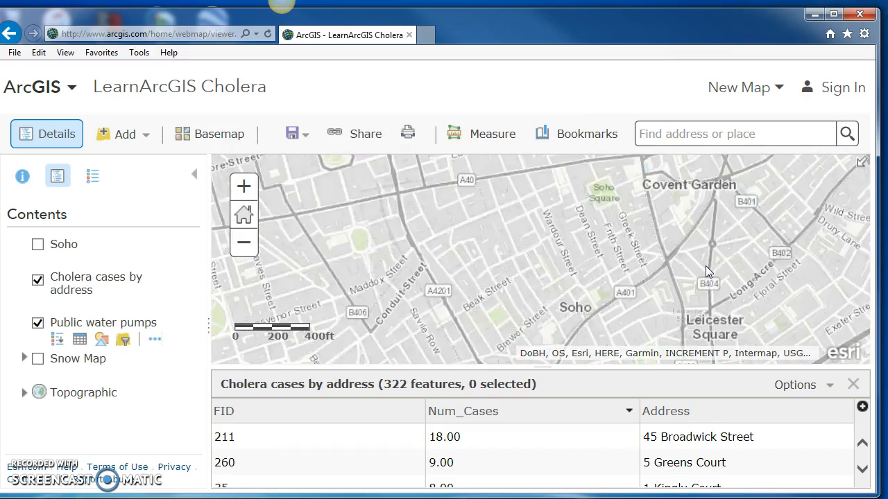
scroll(705, 266, "down", 1)
scroll(705, 266, "down", 1)
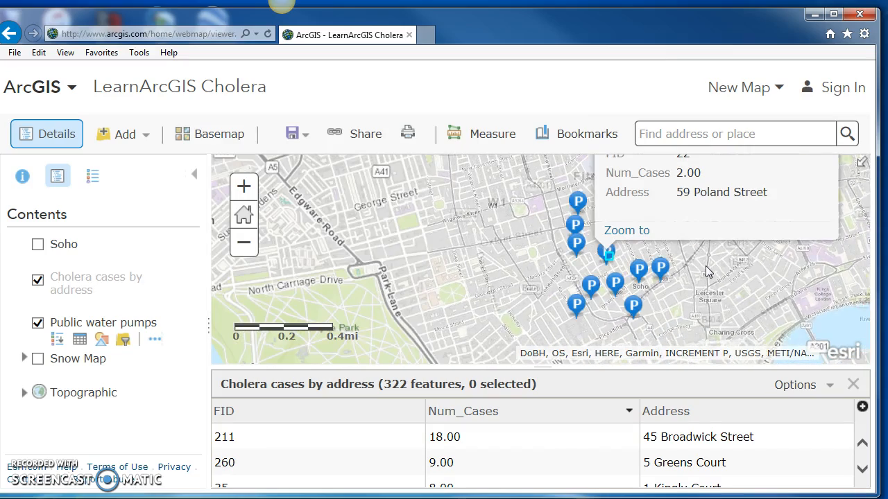
left_click_drag(477, 198, 450, 207)
left_click_drag(476, 266, 465, 315)
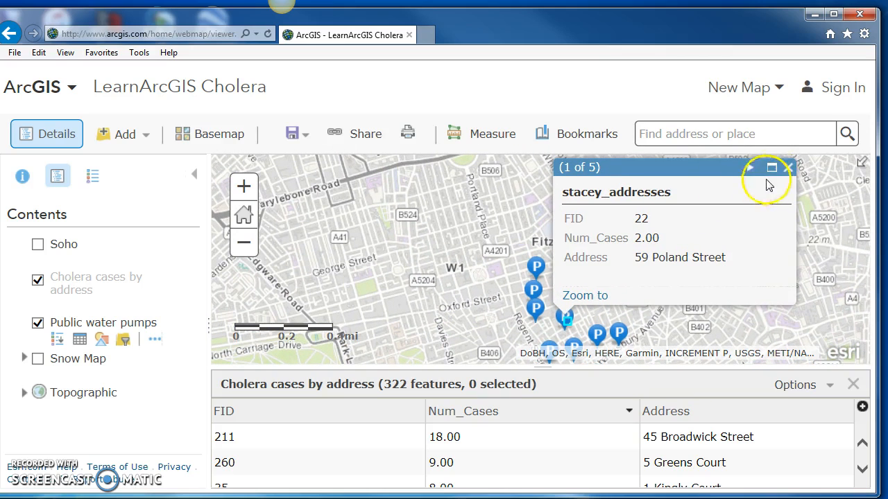
left_click(787, 169)
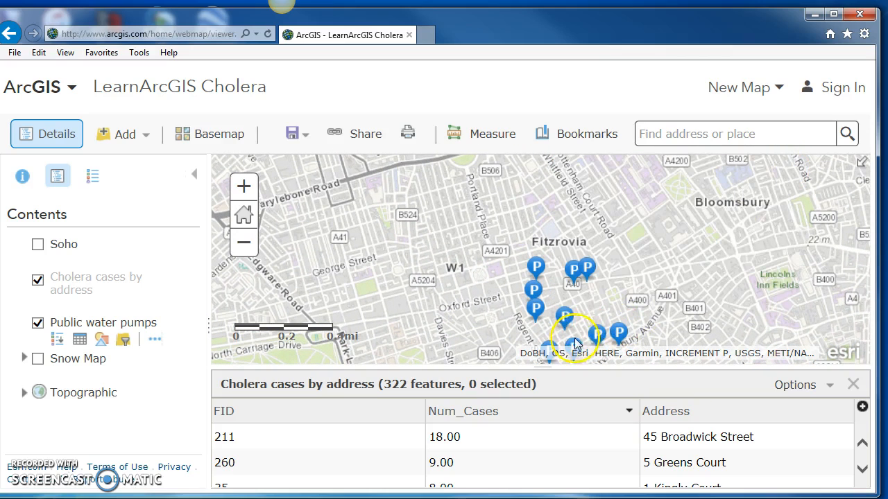
Step: View the pop-up details of the Bridle Lane water pump and close them
left_click_drag(498, 316, 494, 264)
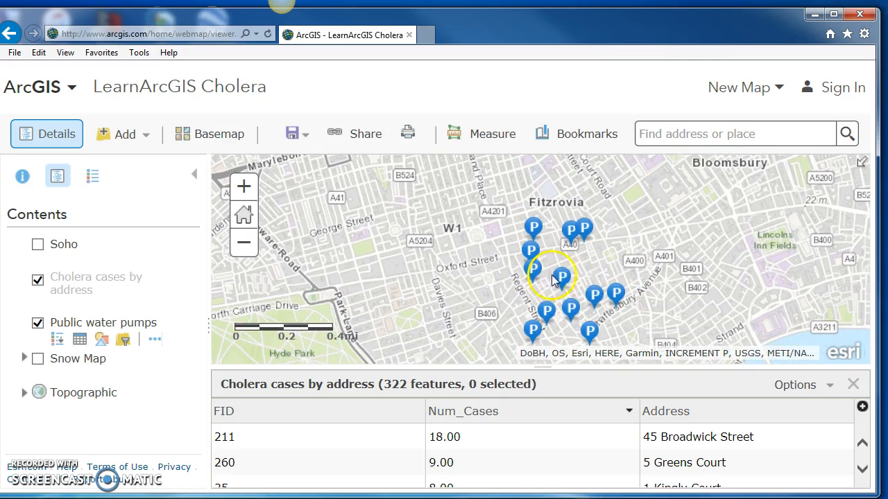
left_click(570, 310)
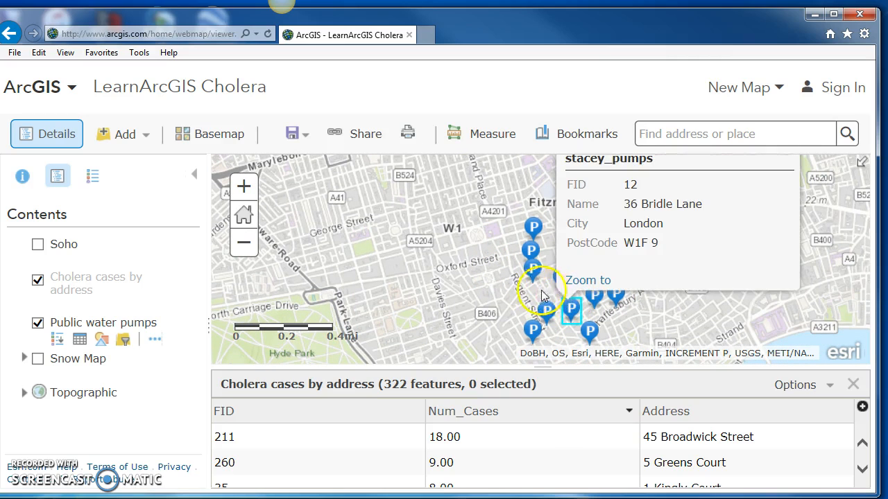
left_click_drag(418, 249, 417, 254)
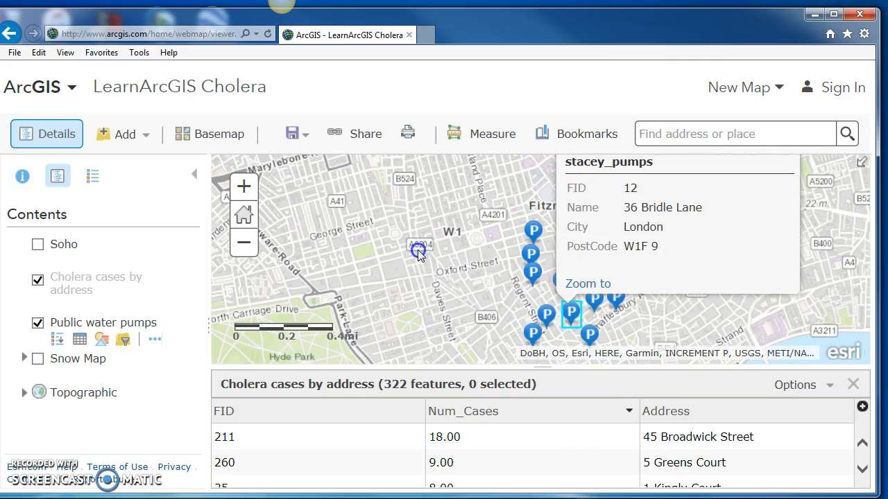
left_click_drag(479, 239, 480, 265)
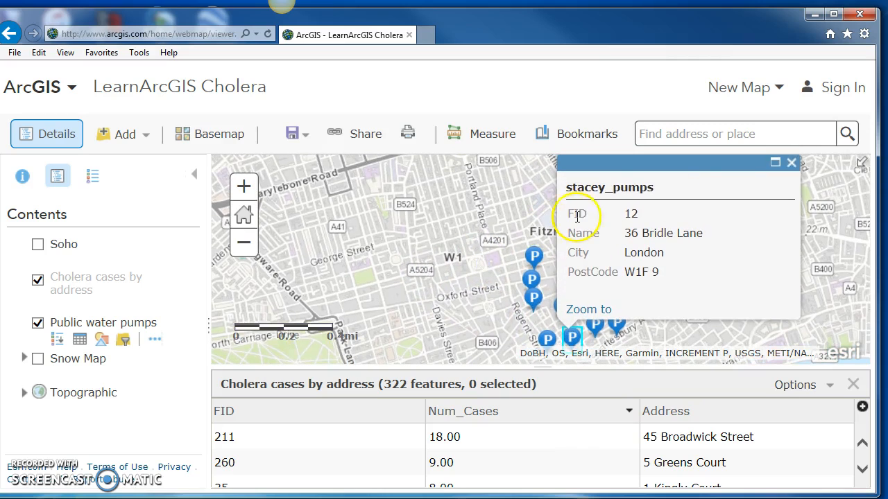
left_click(791, 163)
Step: Check the pop-up details of the Broadwick Street water pump, and close the pop-up and the cholera cases table
left_click(562, 308)
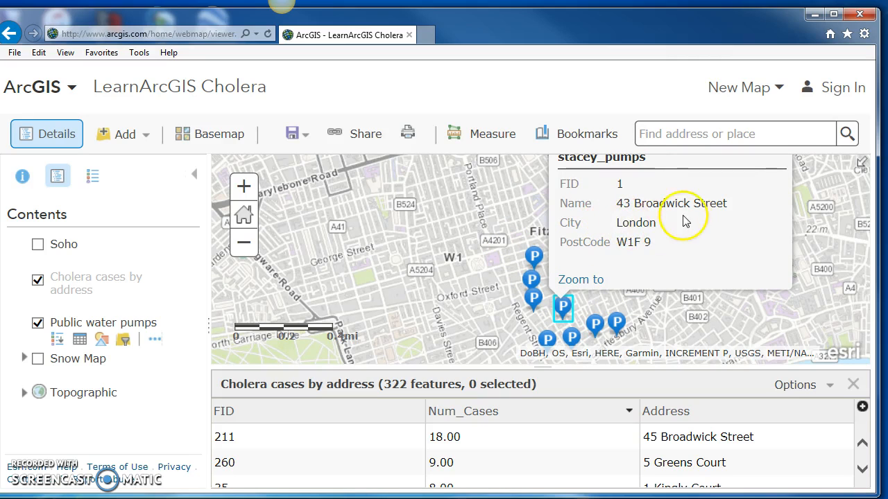
left_click_drag(470, 287, 467, 320)
left_click(782, 166)
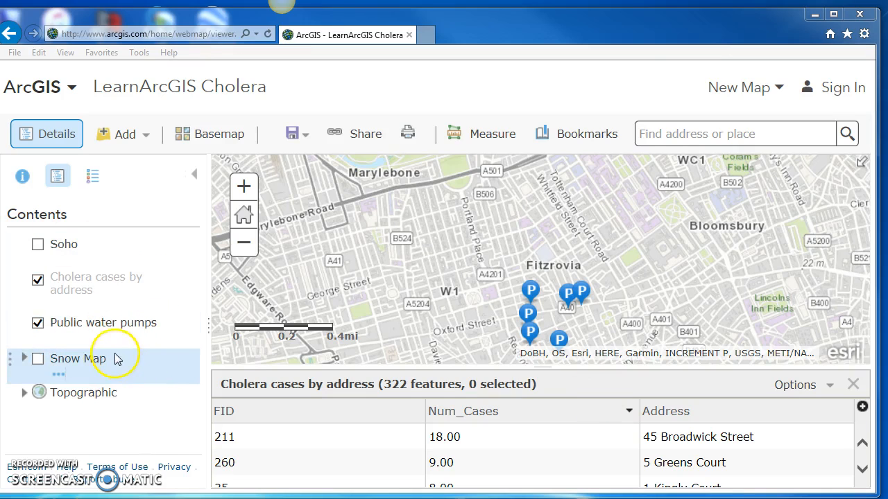
left_click(852, 385)
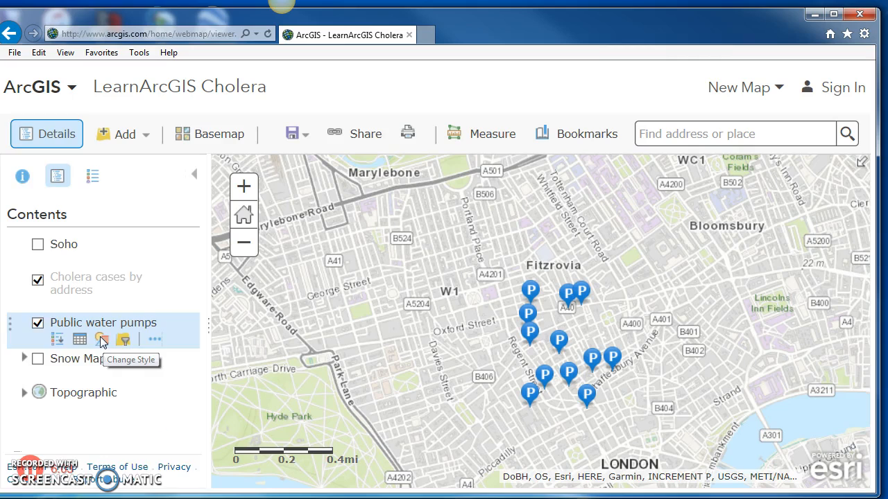
left_click(100, 336)
left_click(168, 331)
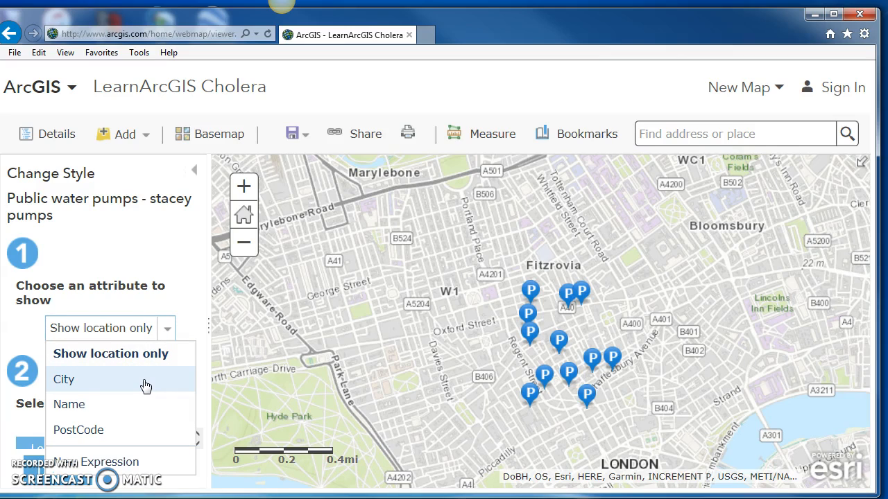
left_click(147, 472)
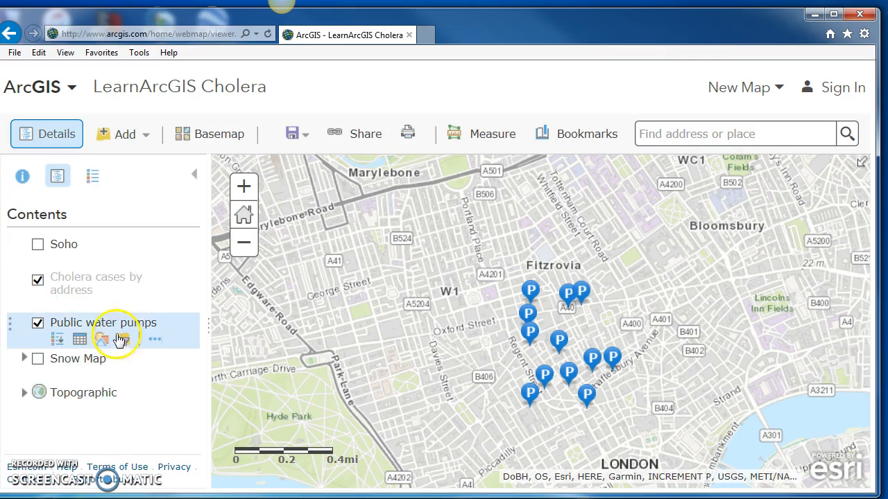
Step: Style the Cholera cases by address layer by Num_Cases with Counts and Amounts (Size) and review its full legend
left_click(102, 305)
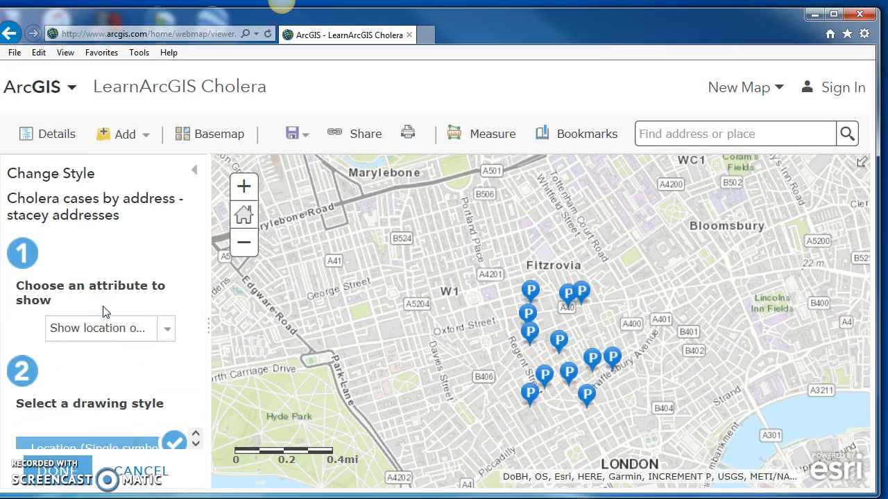
left_click(165, 331)
left_click(97, 405)
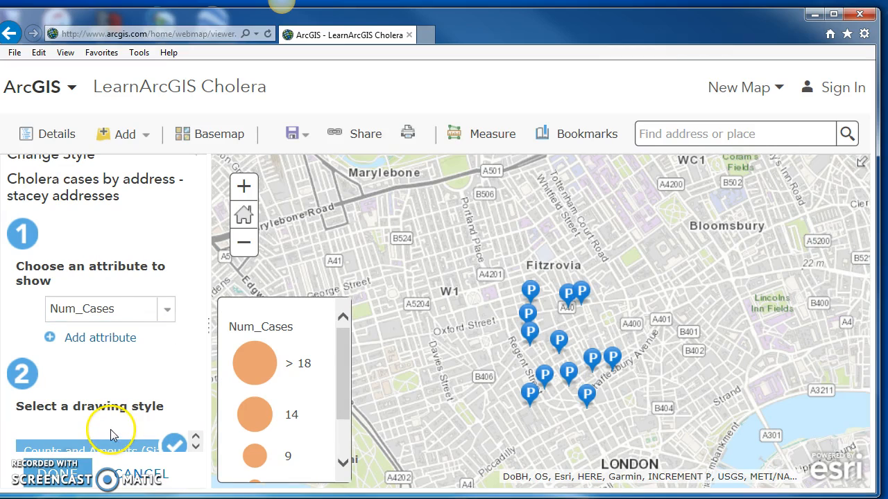
left_click(121, 378)
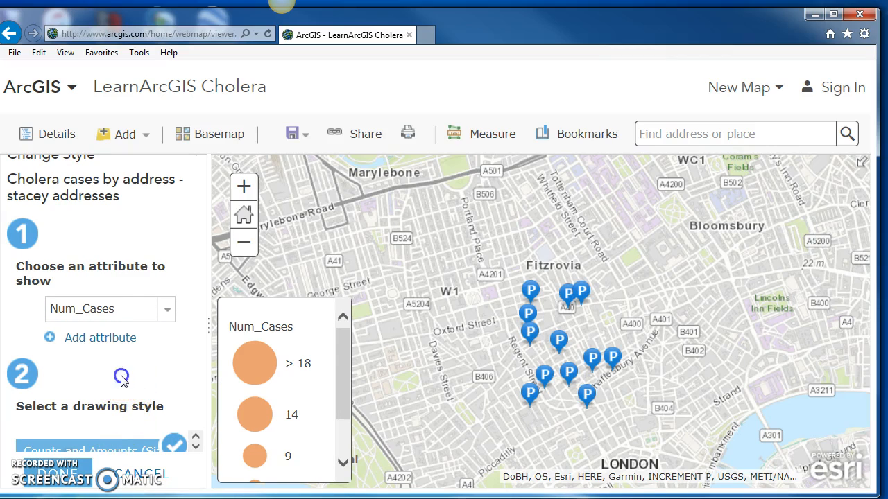
left_click(196, 447)
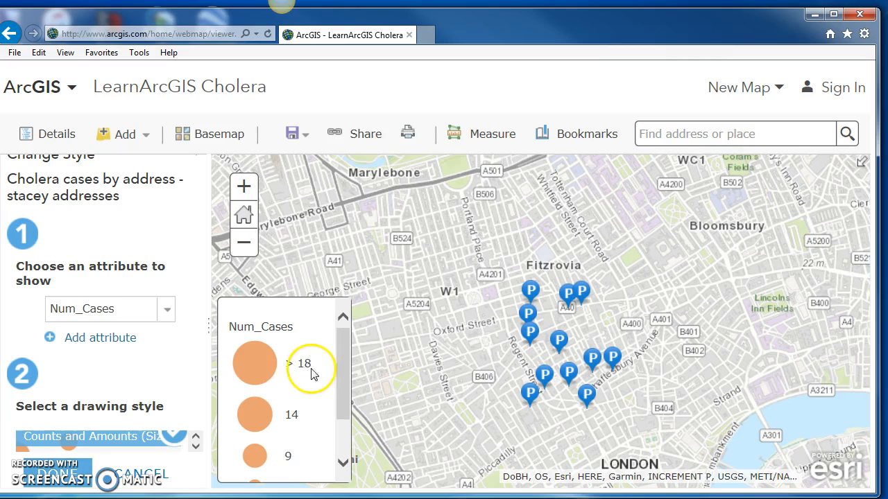
left_click_drag(347, 372, 346, 423)
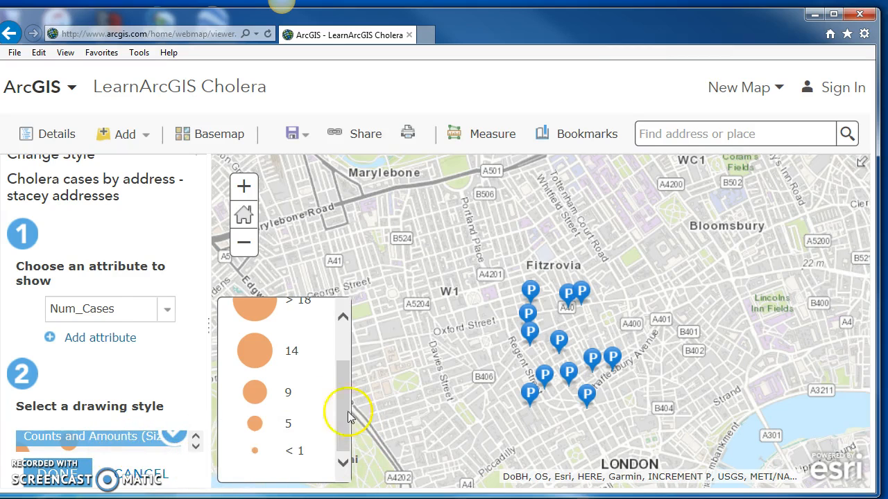
left_click(196, 446)
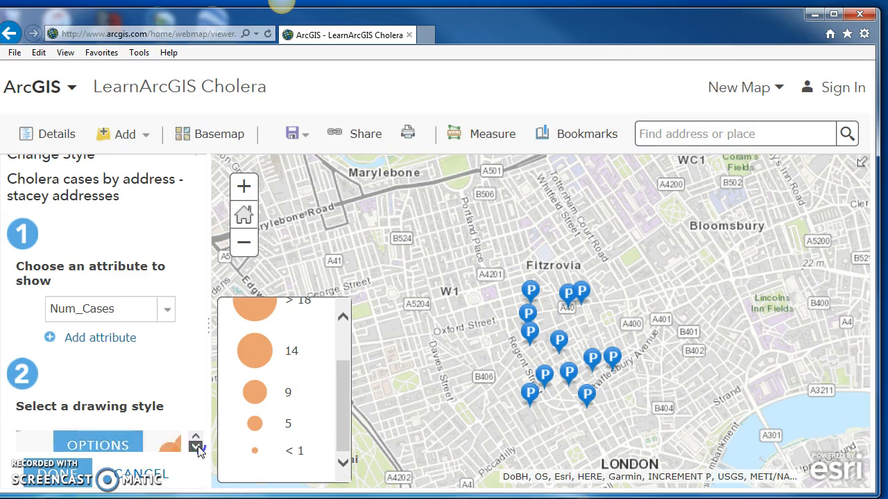
Step: In the size style options, keep Divided By at None and classify the data using Natural Breaks with 5 classes
left_click(113, 447)
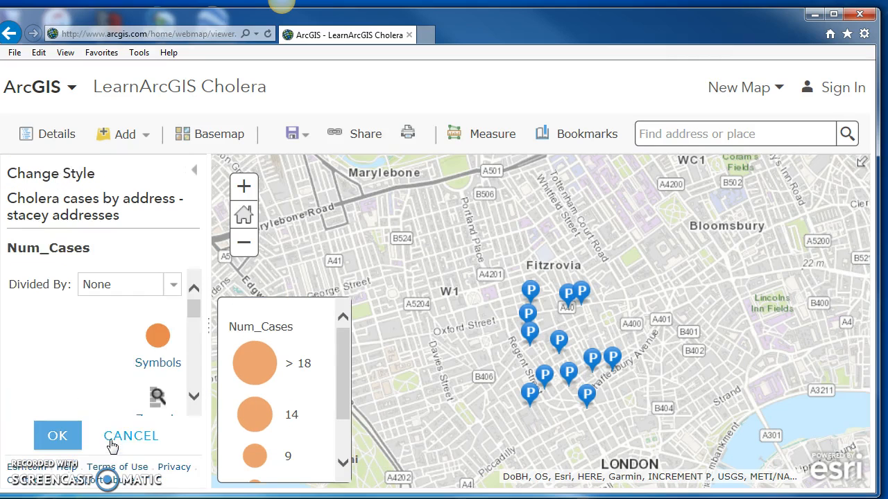
left_click(173, 285)
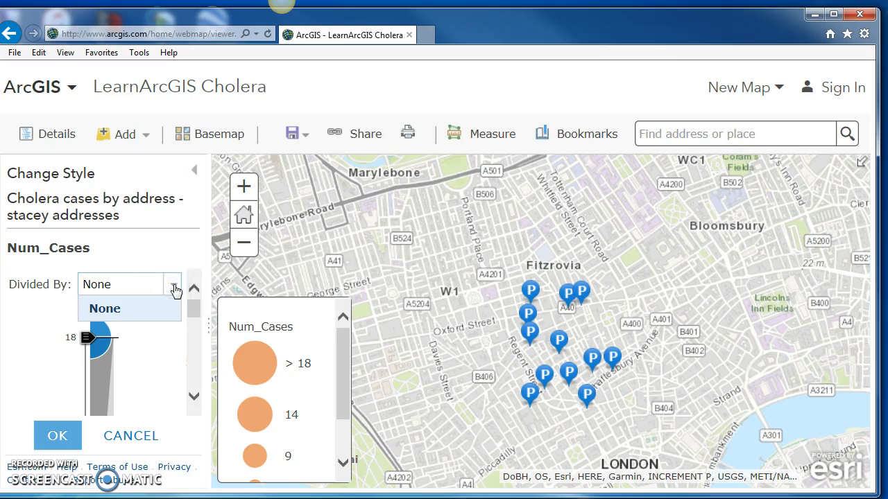
left_click(162, 255)
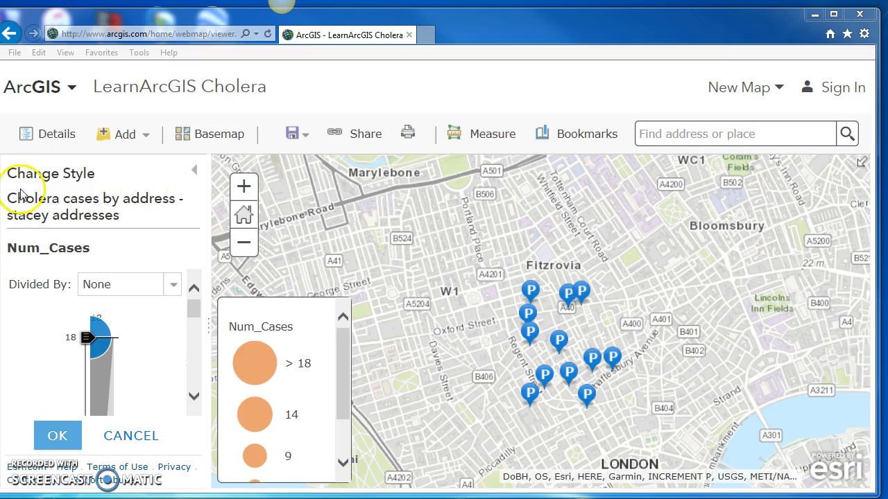
left_click_drag(194, 311, 198, 359)
left_click(15, 355)
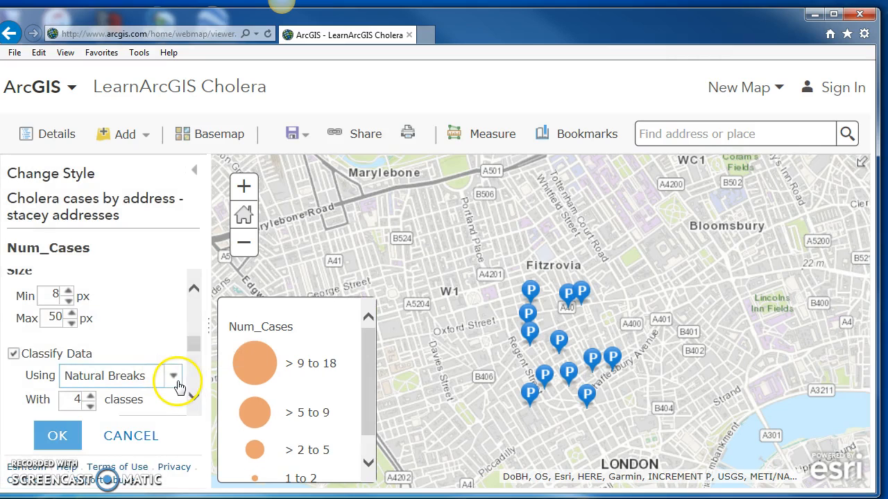
left_click(90, 396)
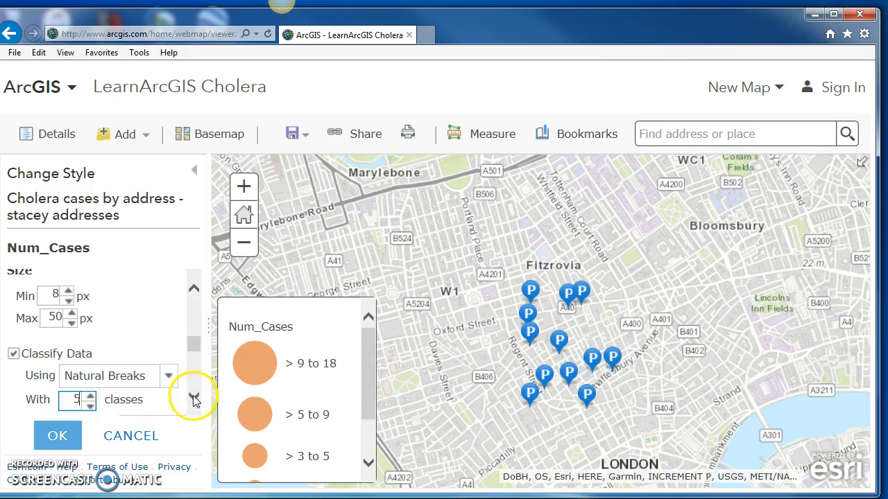
Step: Look through the remaining size options down to Transparency, accept them and apply the new style to the cholera cases layer
left_click(194, 399)
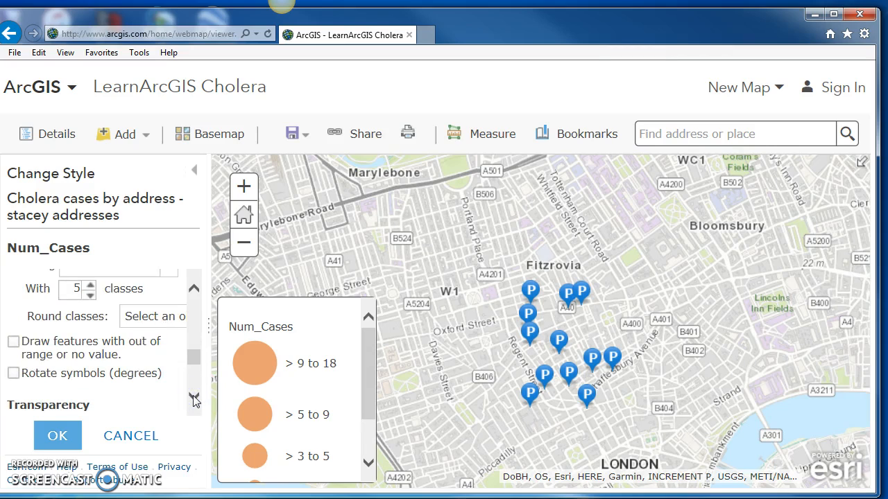
left_click(194, 399)
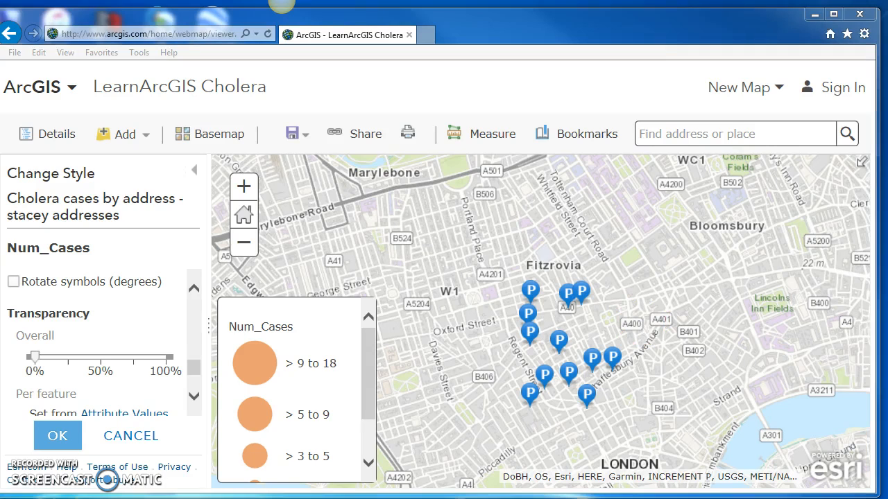
left_click(70, 433)
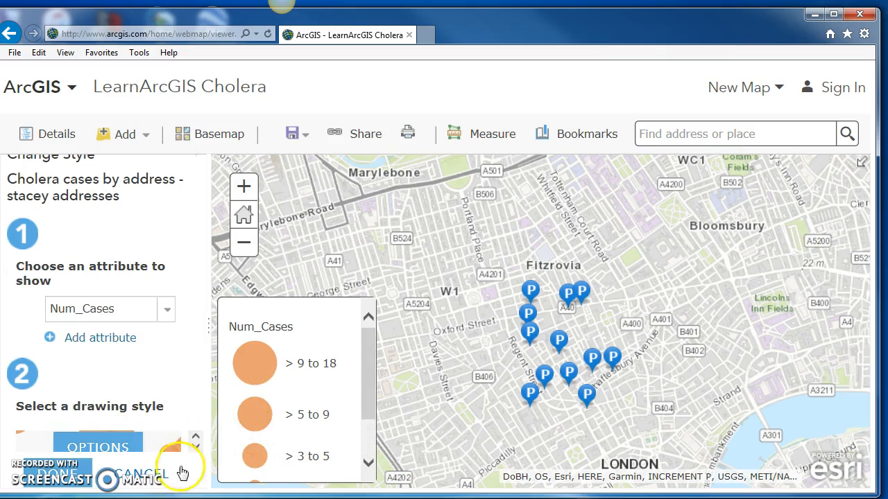
left_click(69, 475)
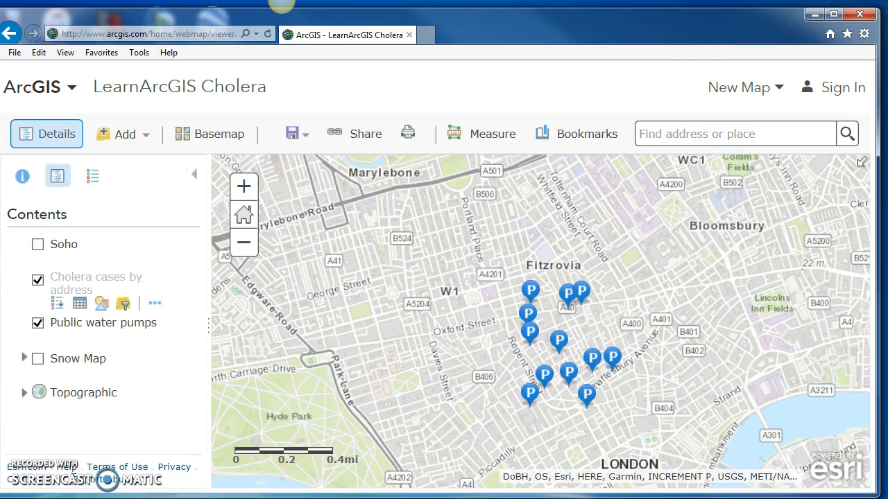
mouse_move(96, 327)
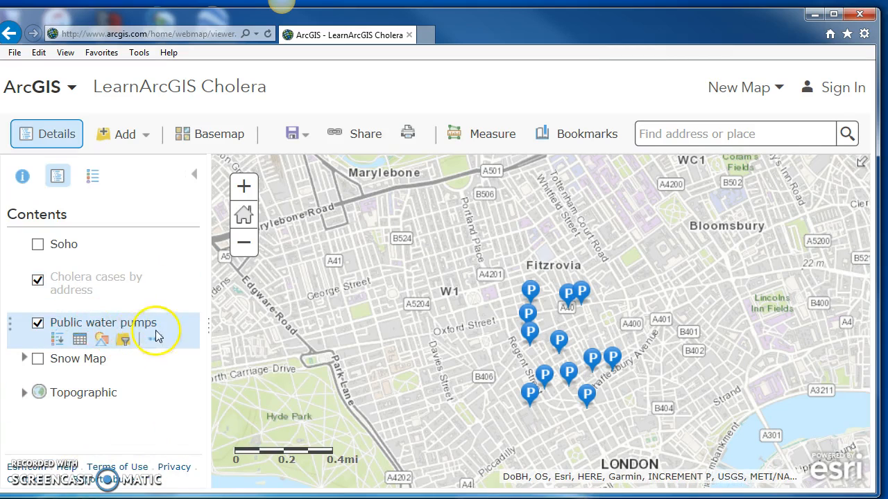
Step: Bring the map to a scale where the Cholera cases by address layer draws, and examine the sized symbols around the Soho pumps
mouse_move(58, 288)
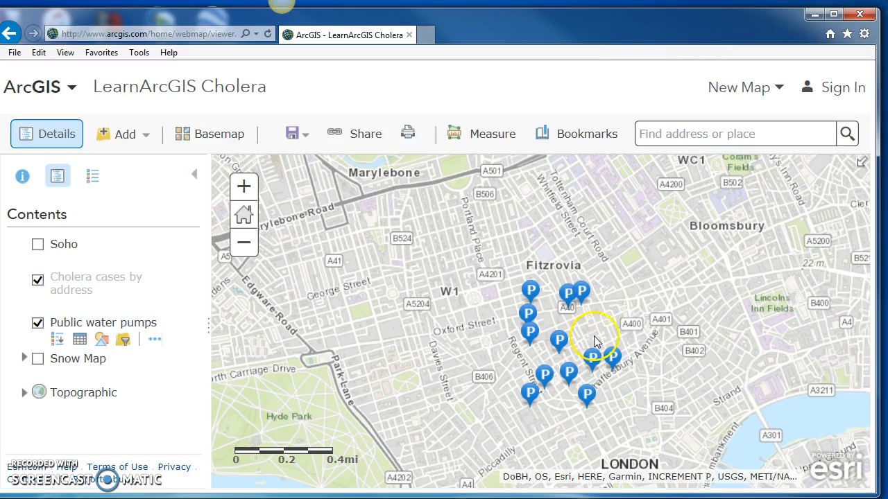
left_click(243, 243)
left_click(244, 242)
left_click(244, 187)
left_click(244, 187)
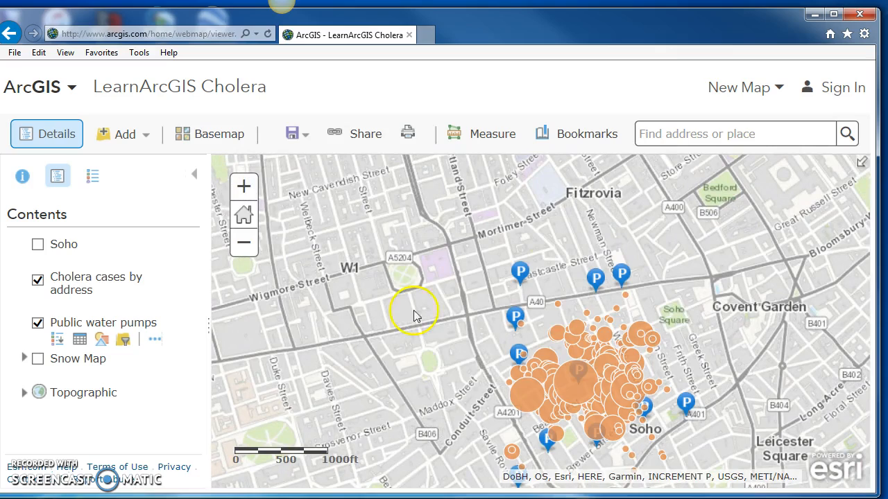
left_click_drag(448, 330, 411, 281)
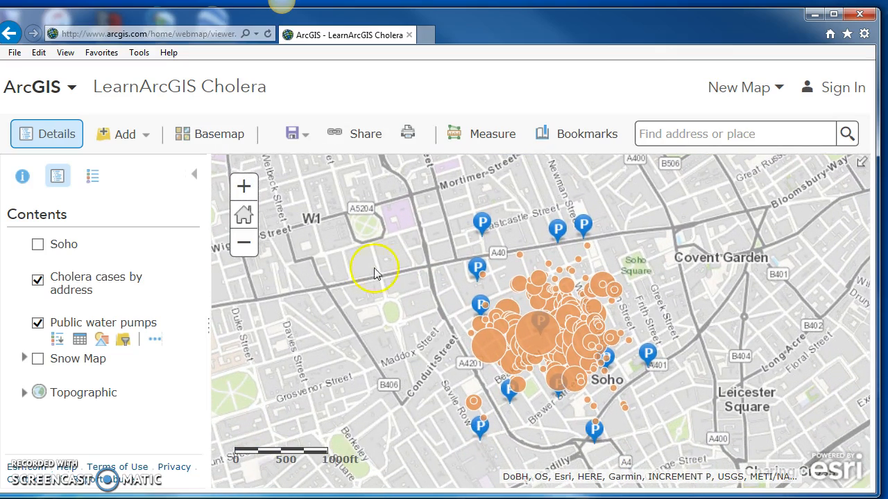
left_click(247, 190)
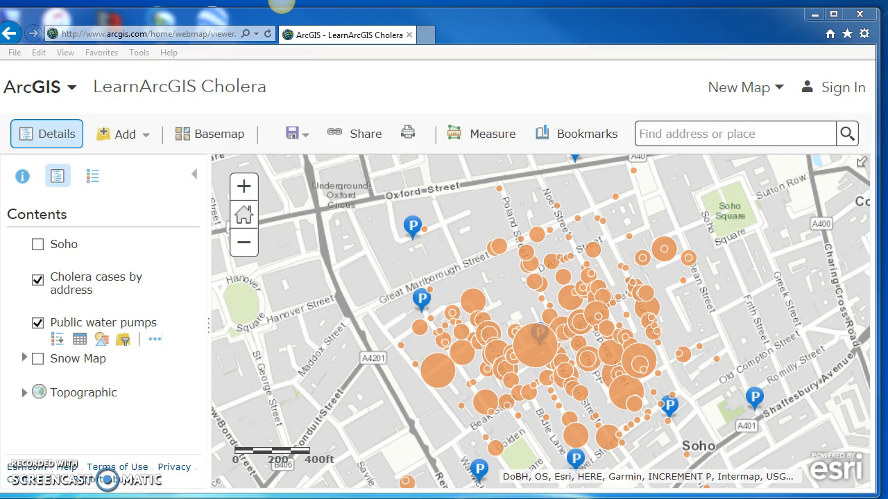
Step: Check the pop-up details of the cholera cases at the largest symbol by the central Soho pump, and close the pop-up
left_click(540, 338)
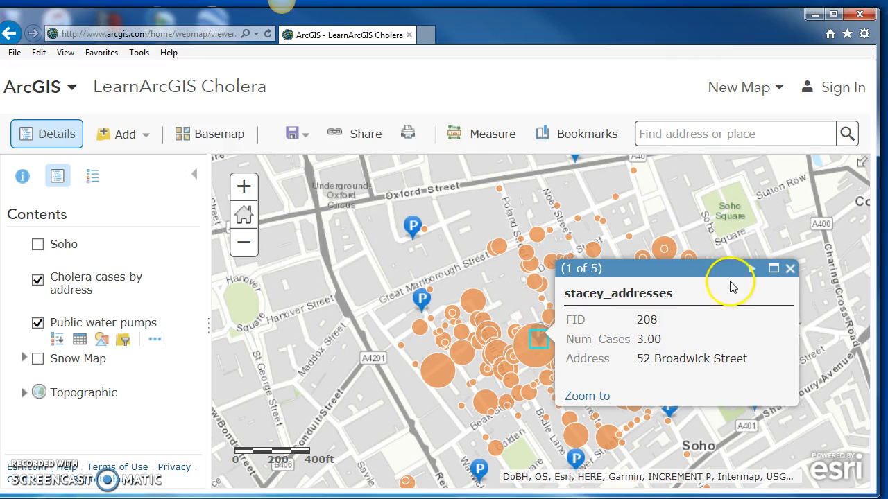
left_click(790, 268)
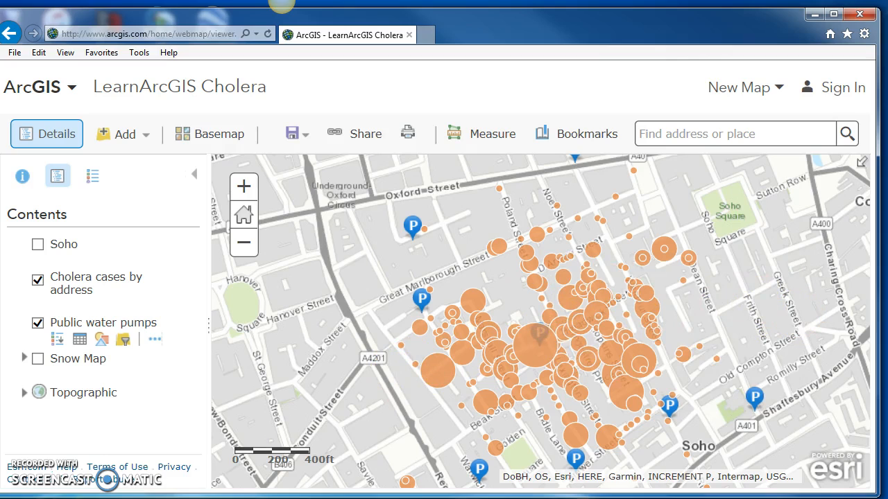
left_click(281, 1)
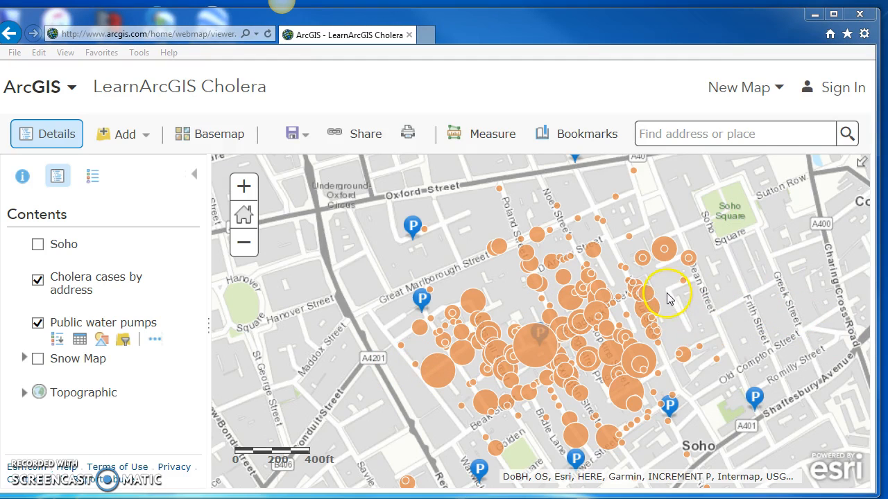